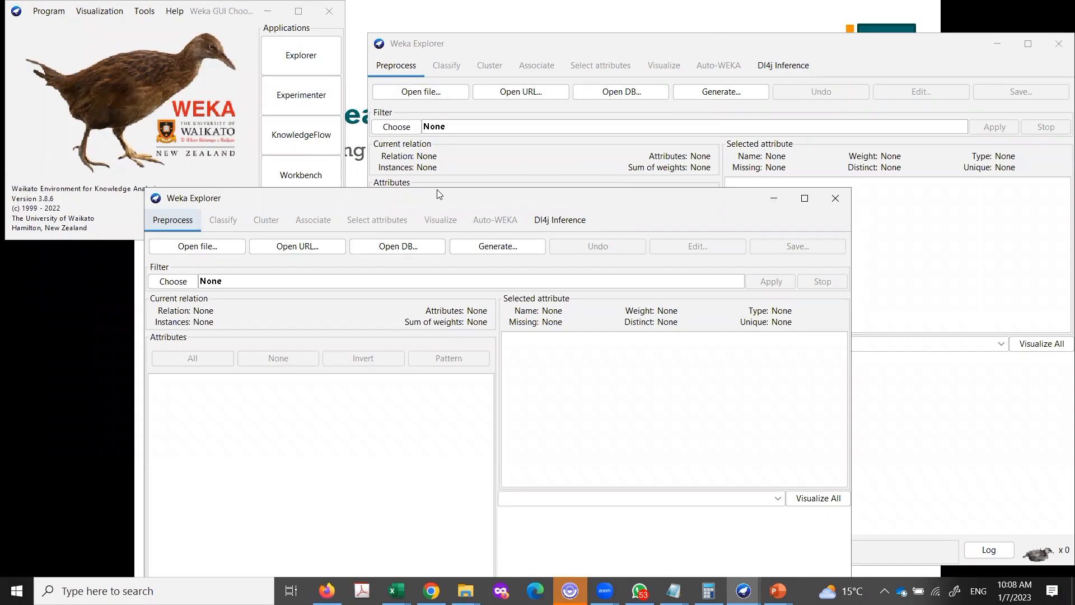
Start opening a data file and browse to the Hypertension folder under Documents, weka exp, Weekly.
left_click_drag(438, 194, 384, 71)
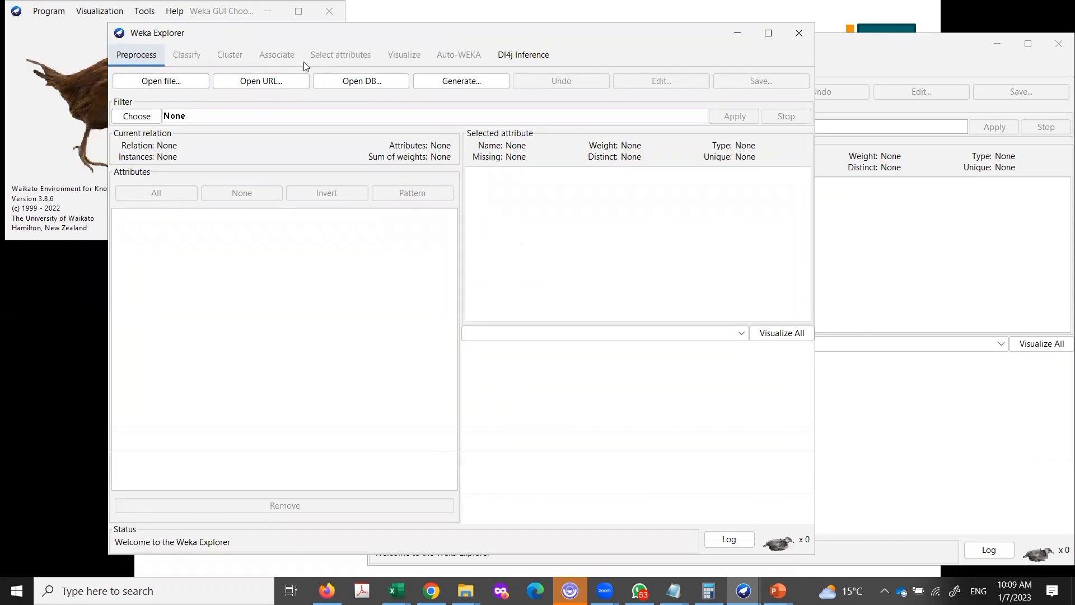
left_click(163, 82)
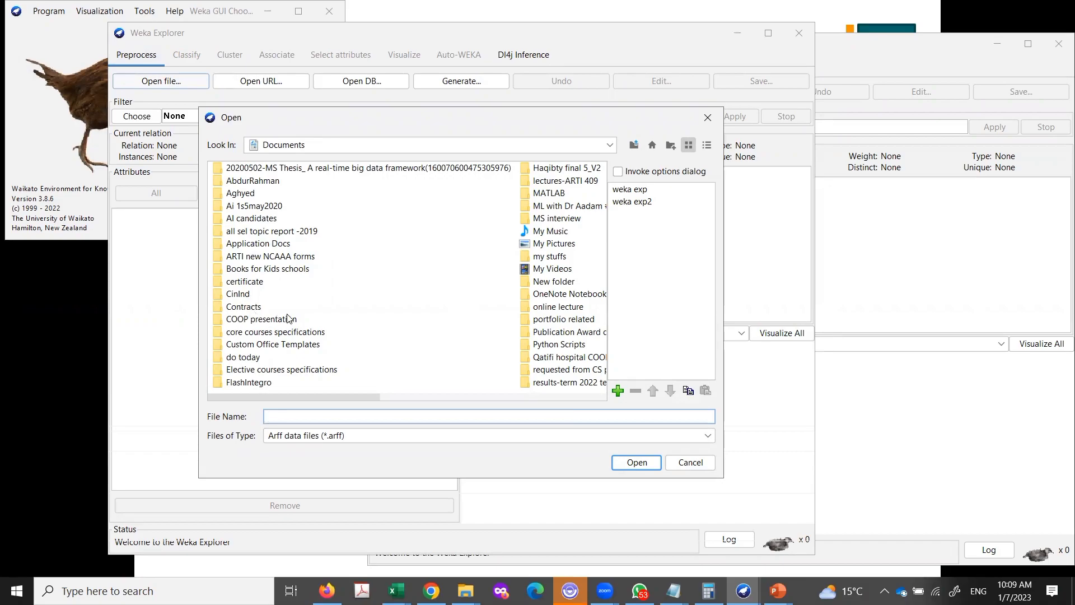
left_click(320, 145)
left_click(320, 144)
left_click(320, 144)
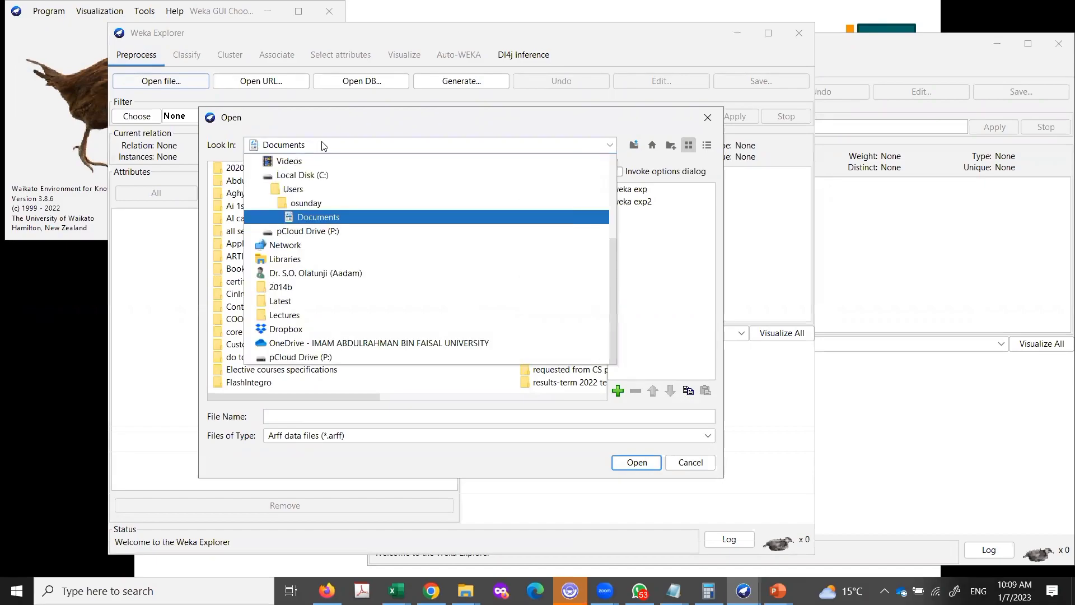
left_click(313, 220)
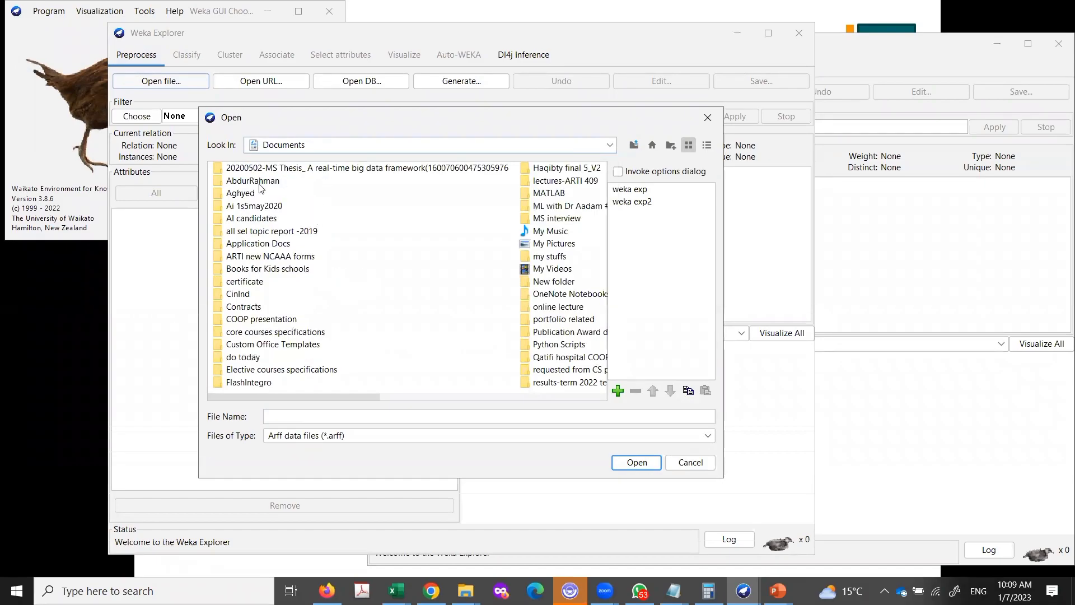
left_click(267, 230)
key("w")
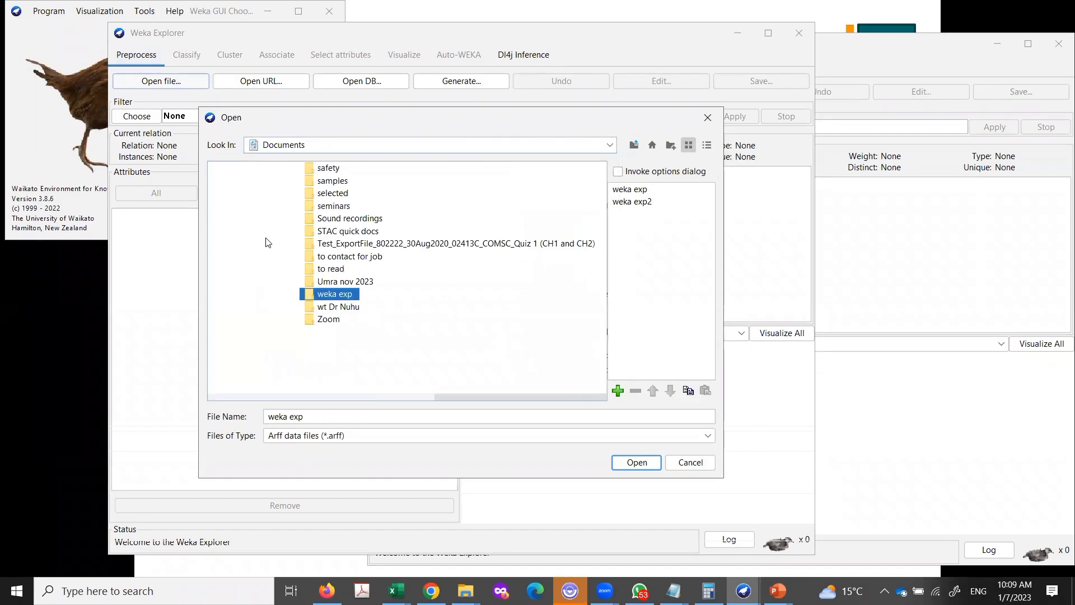
double_click(334, 295)
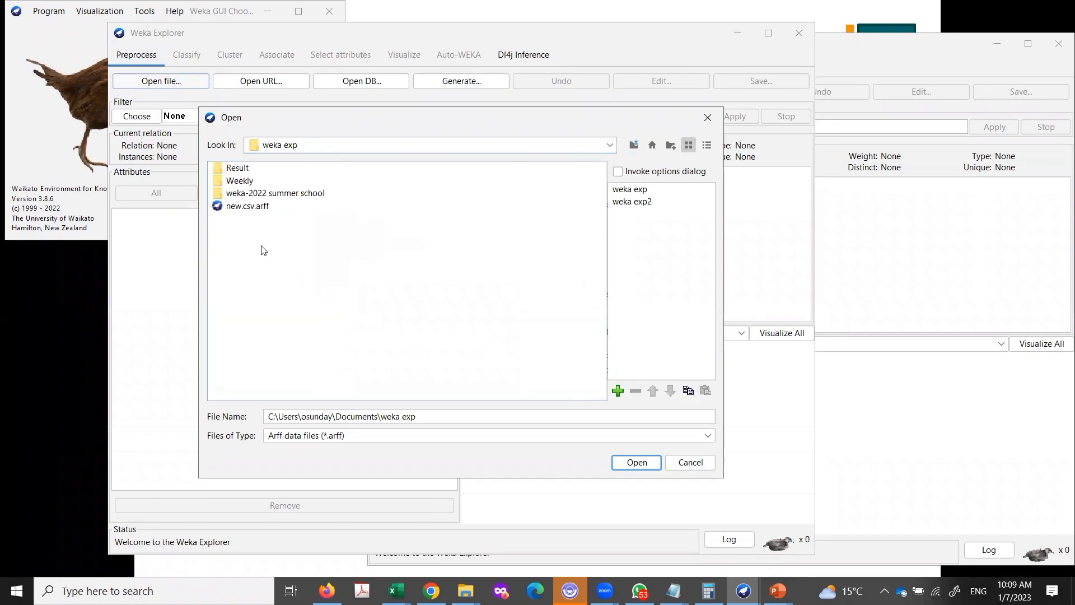
double_click(245, 181)
left_click(245, 182)
double_click(244, 185)
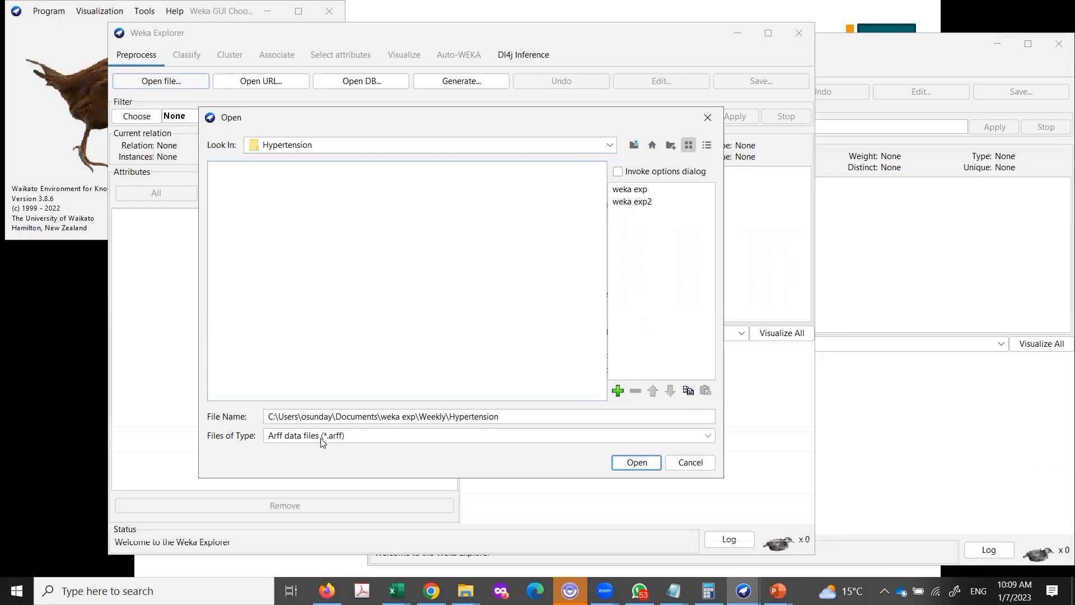
Limit the file type to CSV data files and load hypertension_data-utf8.csv.
left_click(340, 442)
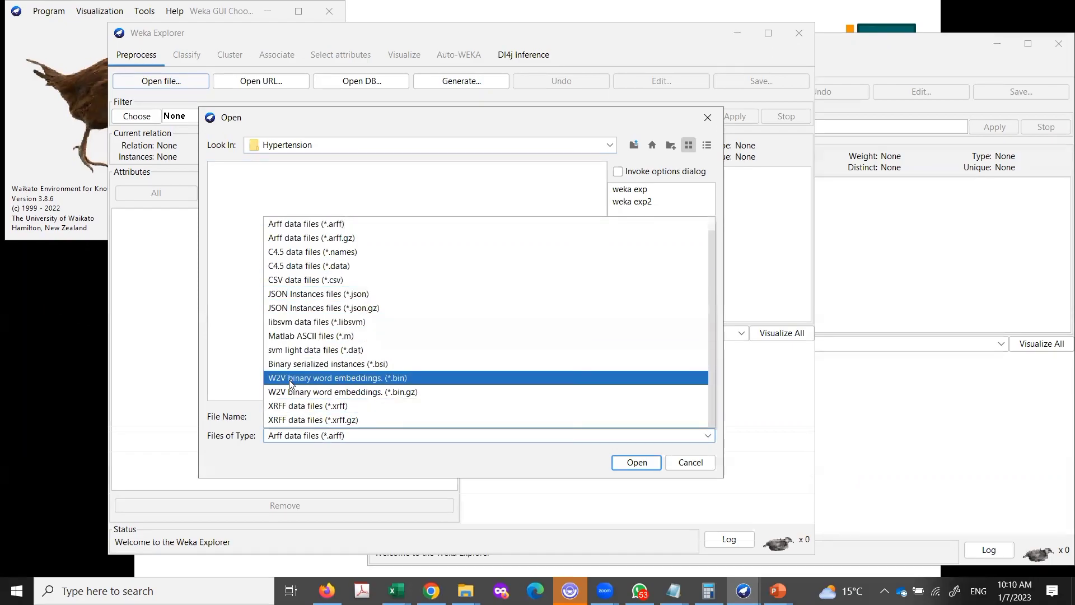
scroll(297, 377, "up", 1)
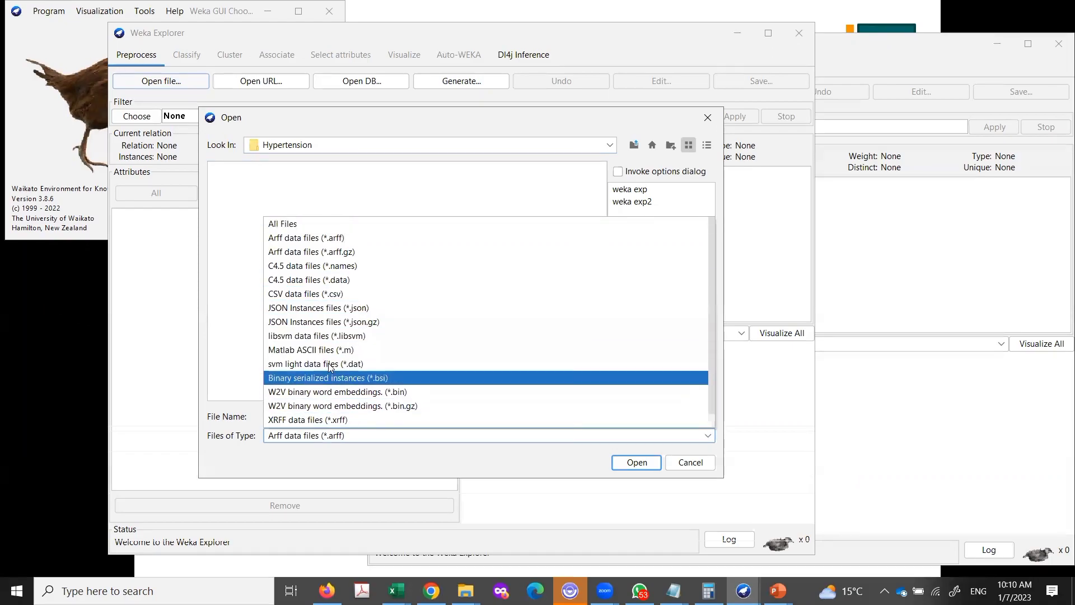
left_click(286, 225)
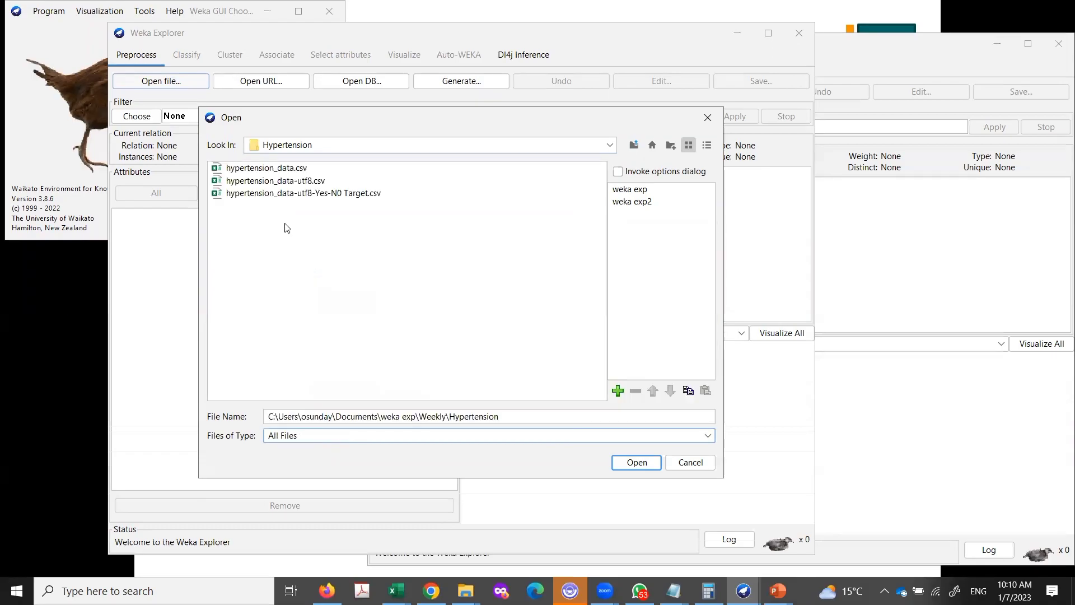
left_click(321, 439)
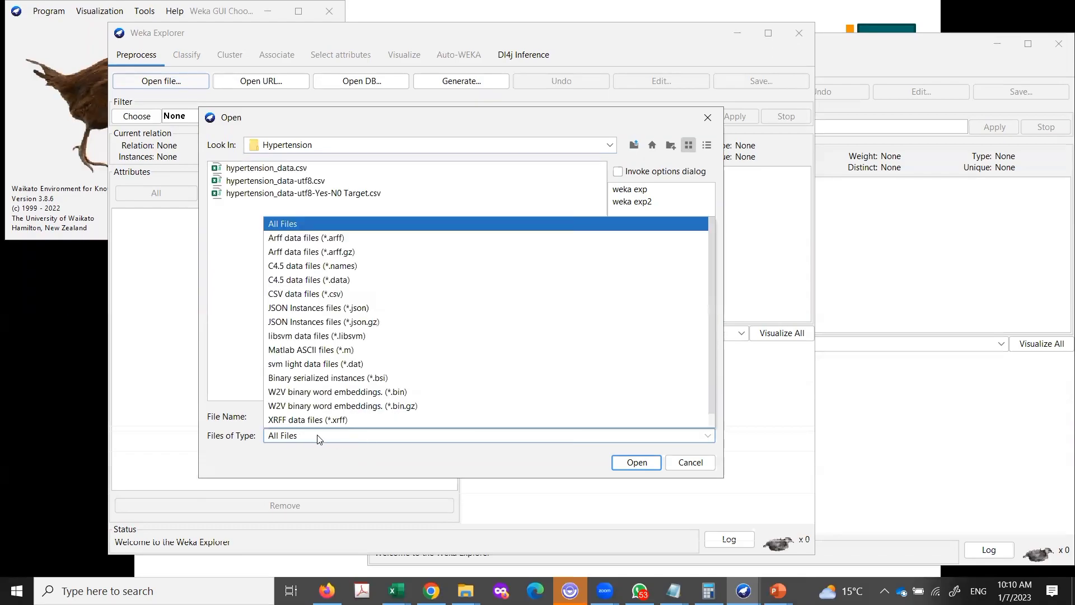
left_click(306, 296)
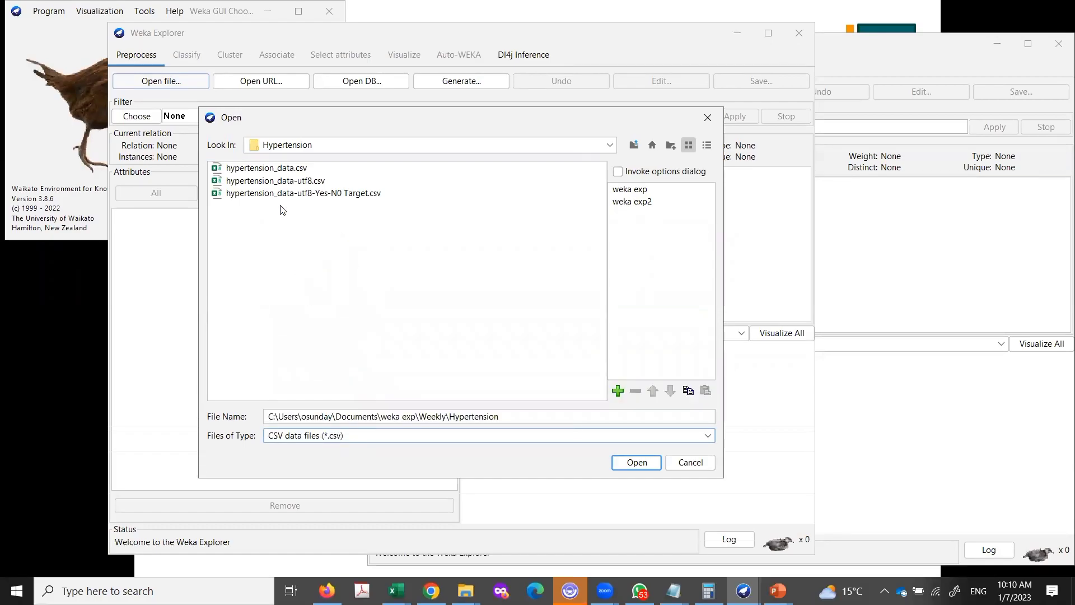
left_click(280, 183)
left_click(633, 462)
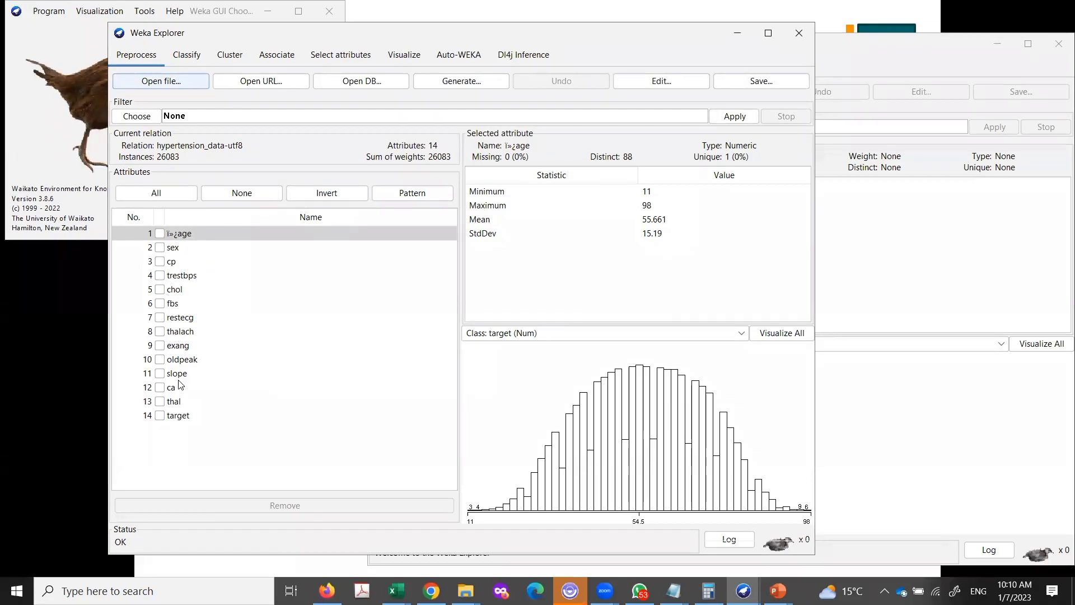
Examine the type and statistics of the target attribute and compare them with exang and restecg.
left_click(162, 416)
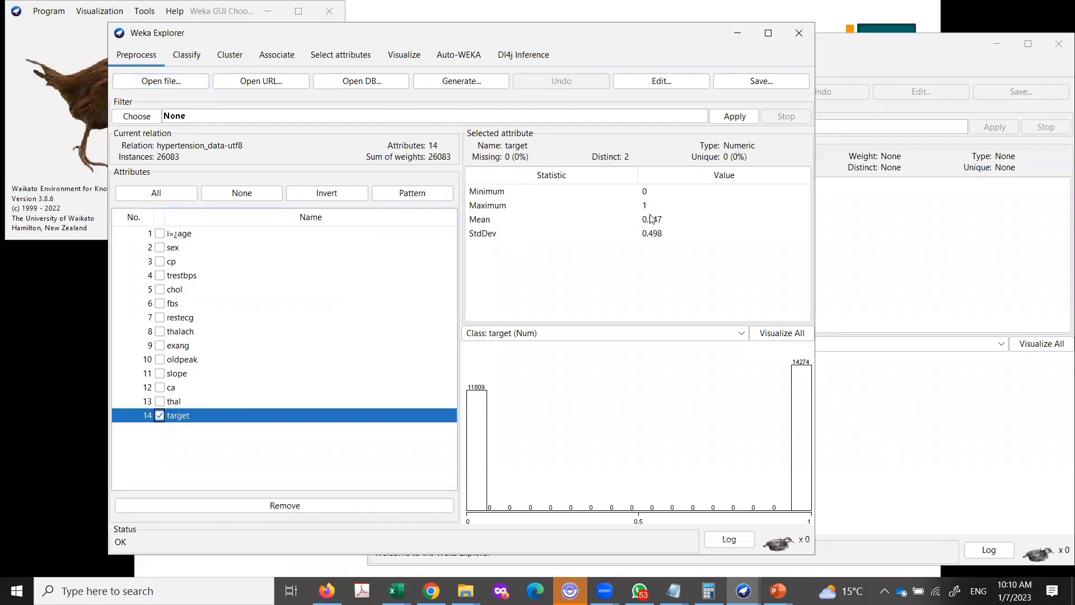
left_click(161, 419)
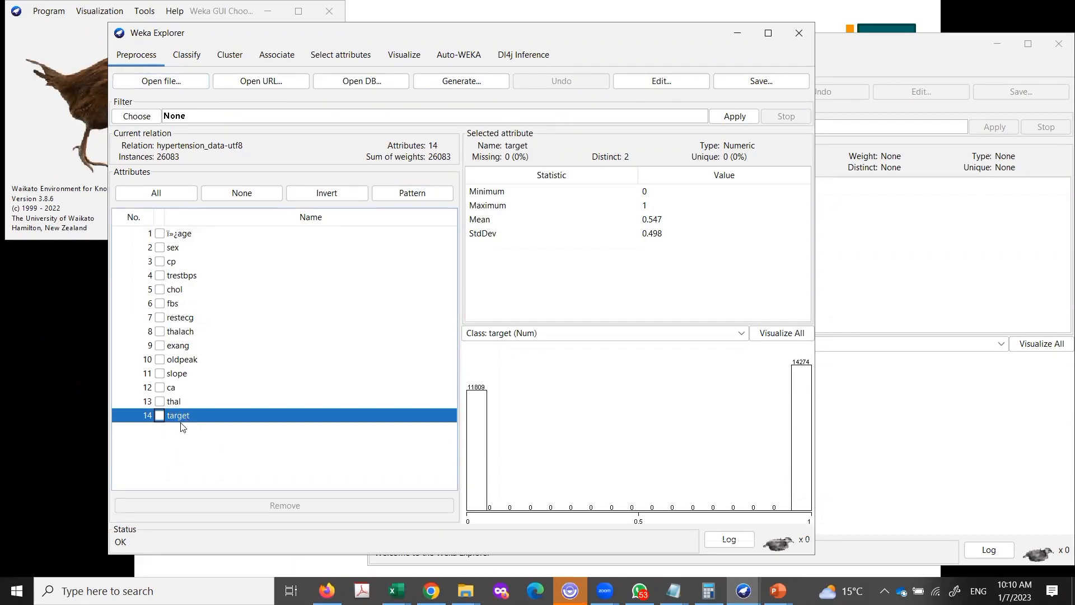
left_click(207, 417)
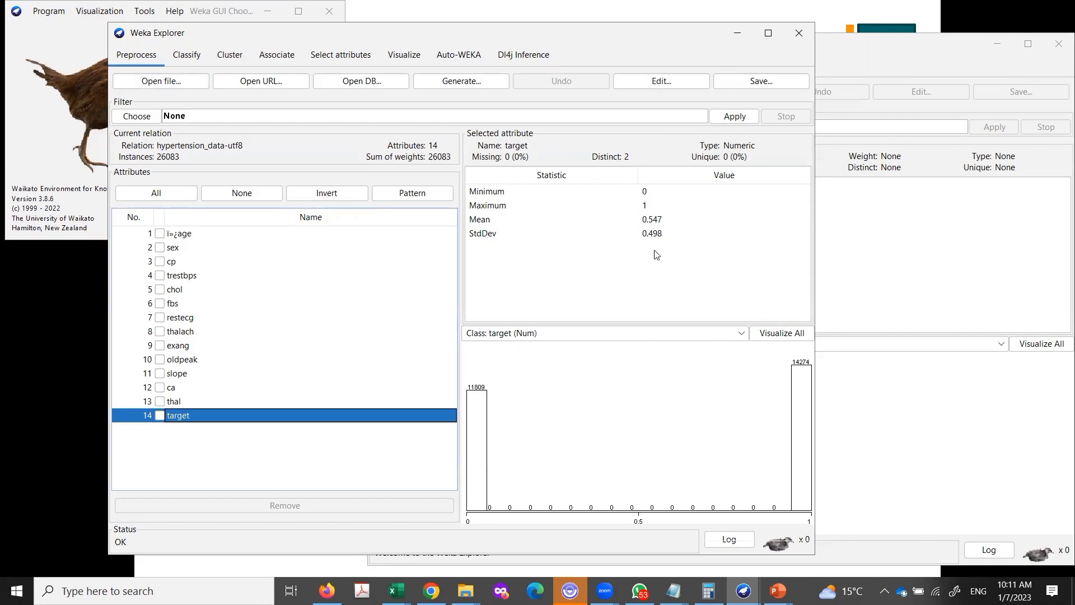
left_click(178, 348)
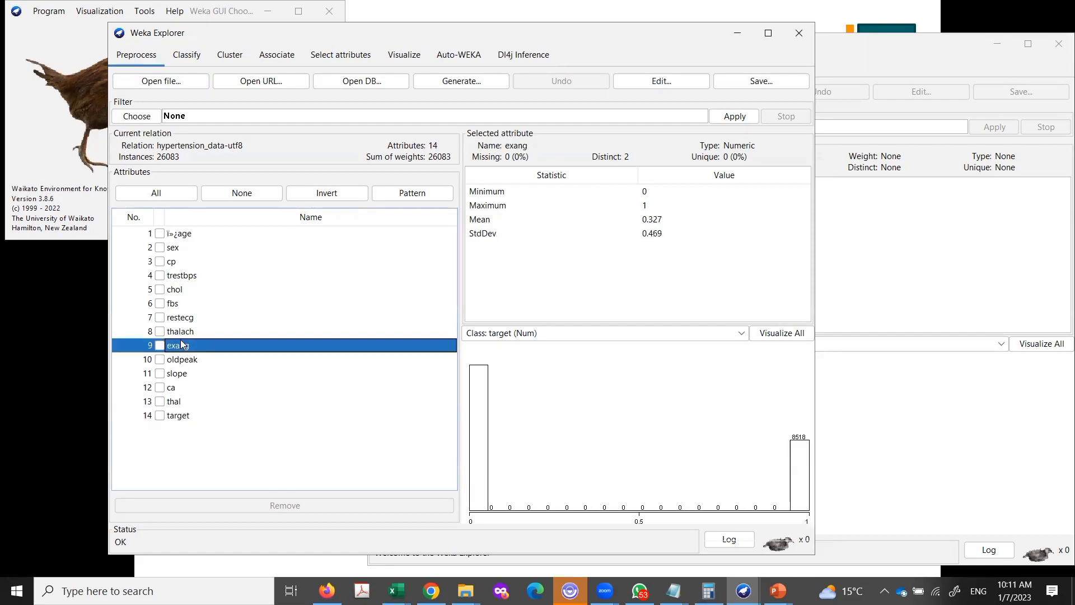
left_click(184, 320)
left_click(181, 418)
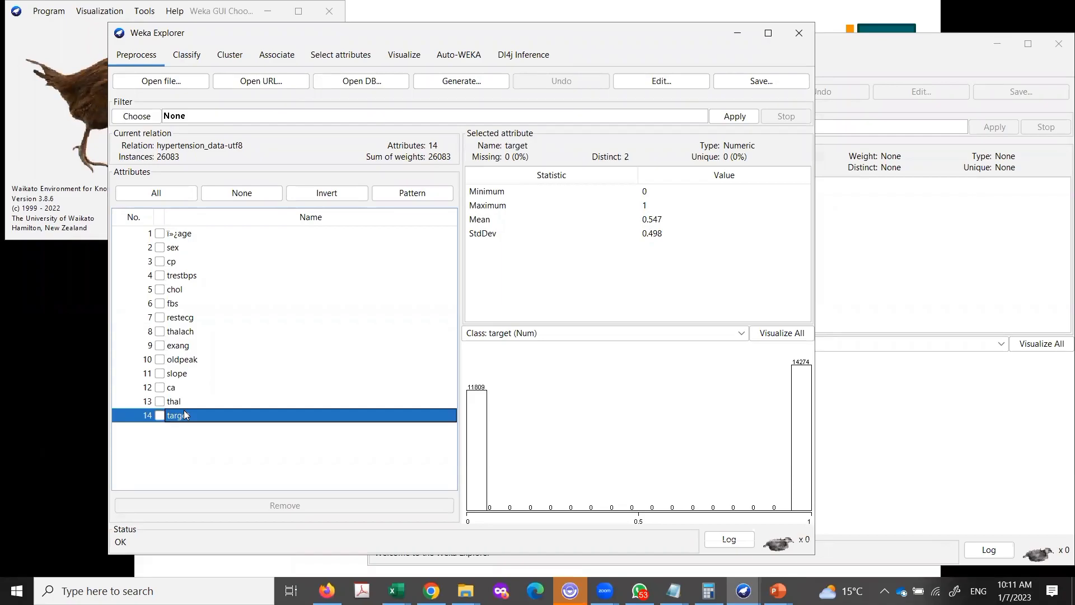
Load the dataset hypertension_data-utf8-Yes-N0 Target.csv in place of the current one.
left_click(166, 84)
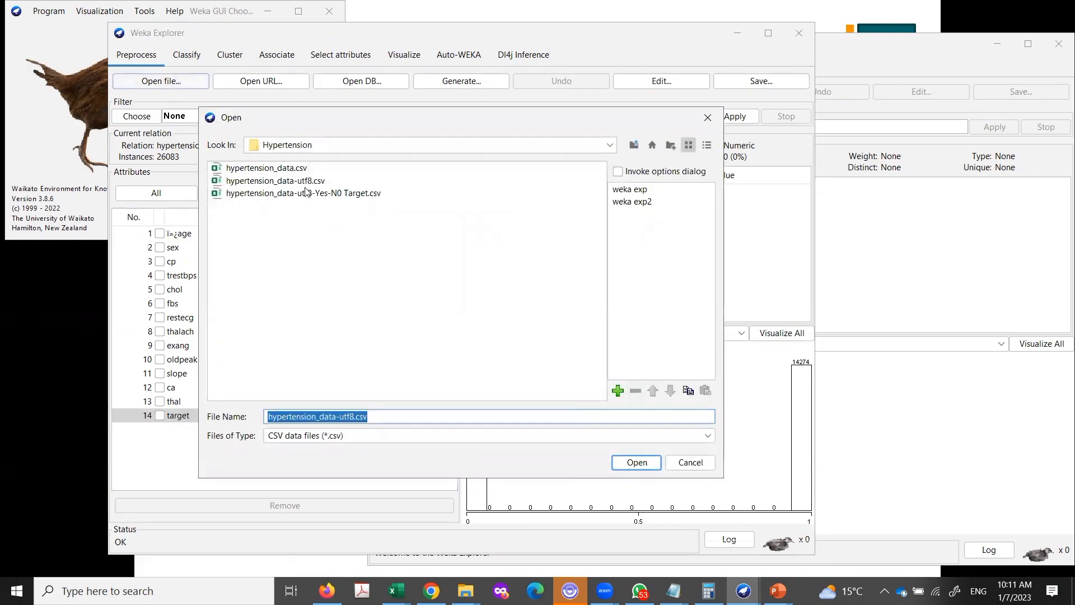
left_click(307, 196)
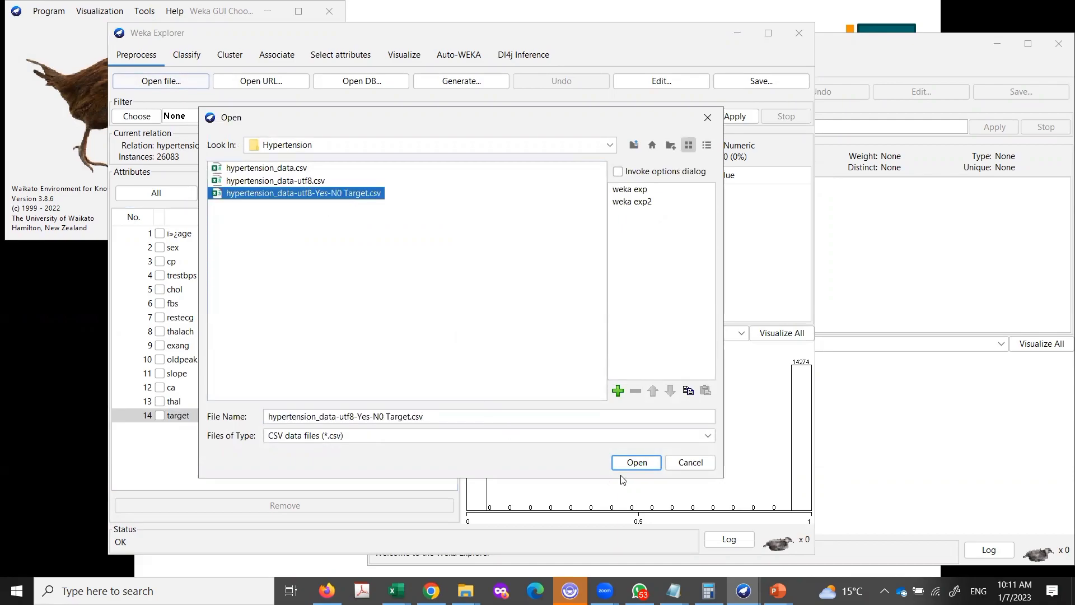
left_click(637, 462)
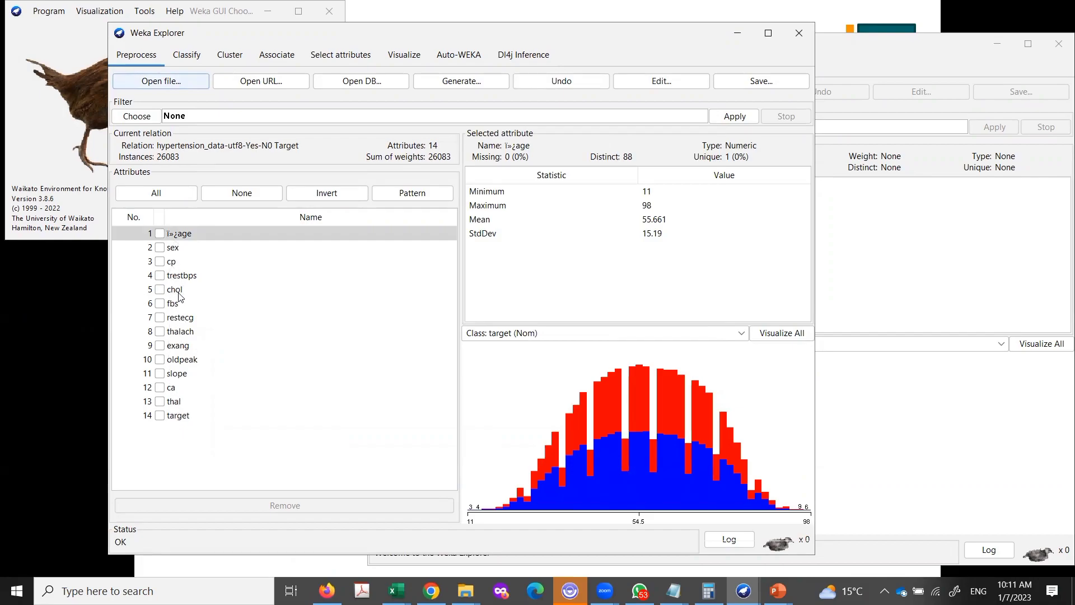
Examine the class distributions of thal, trestbps, cp, sex, restecg and target in the Yes/No dataset, leaving no attribute ticked.
left_click(160, 403)
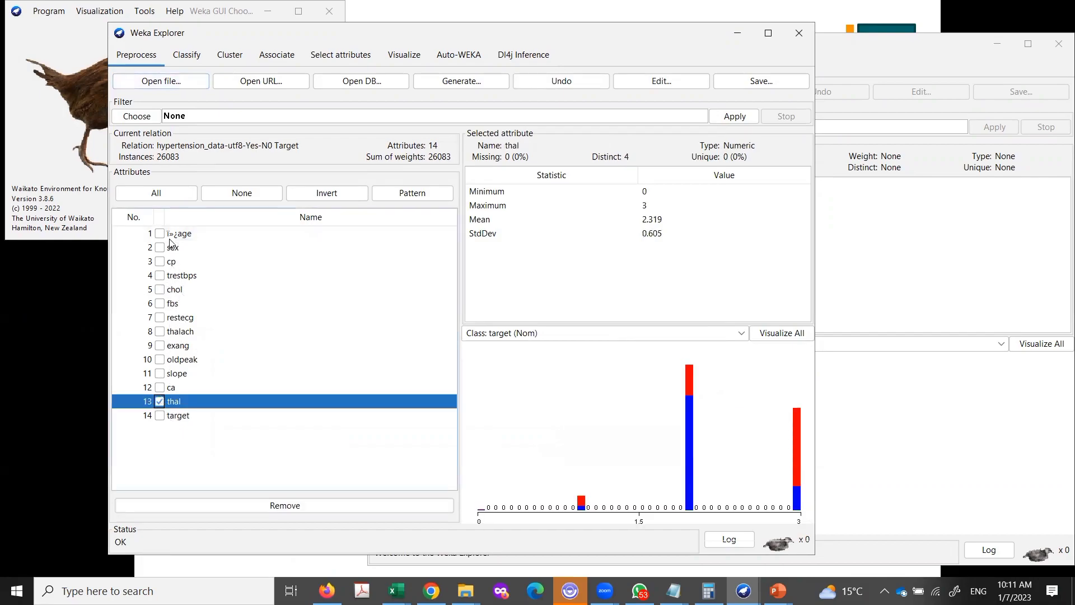
left_click(174, 417)
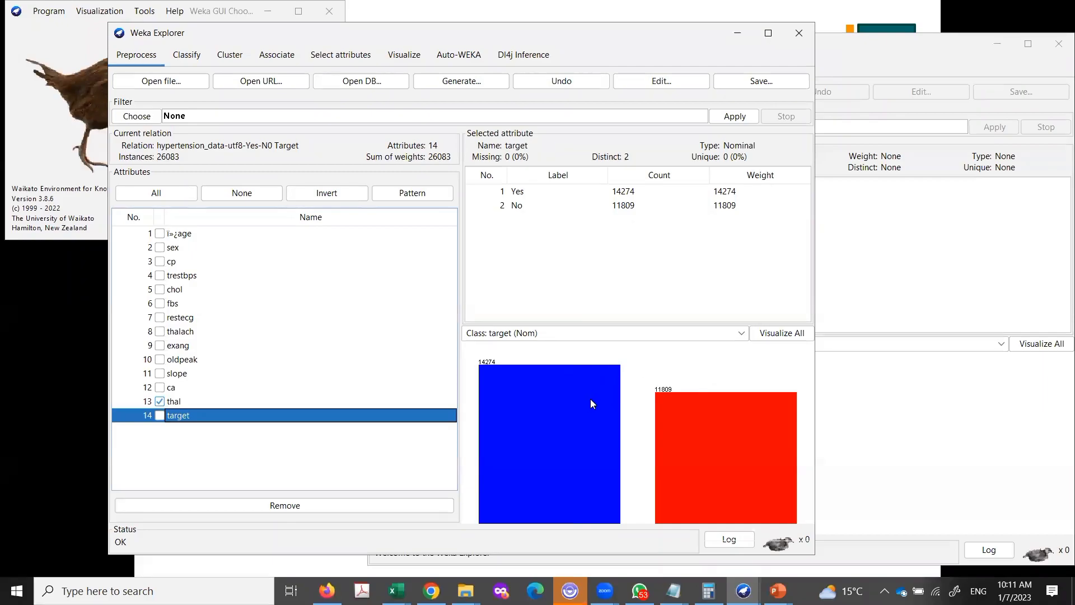
mouse_move(595, 402)
left_click(307, 274)
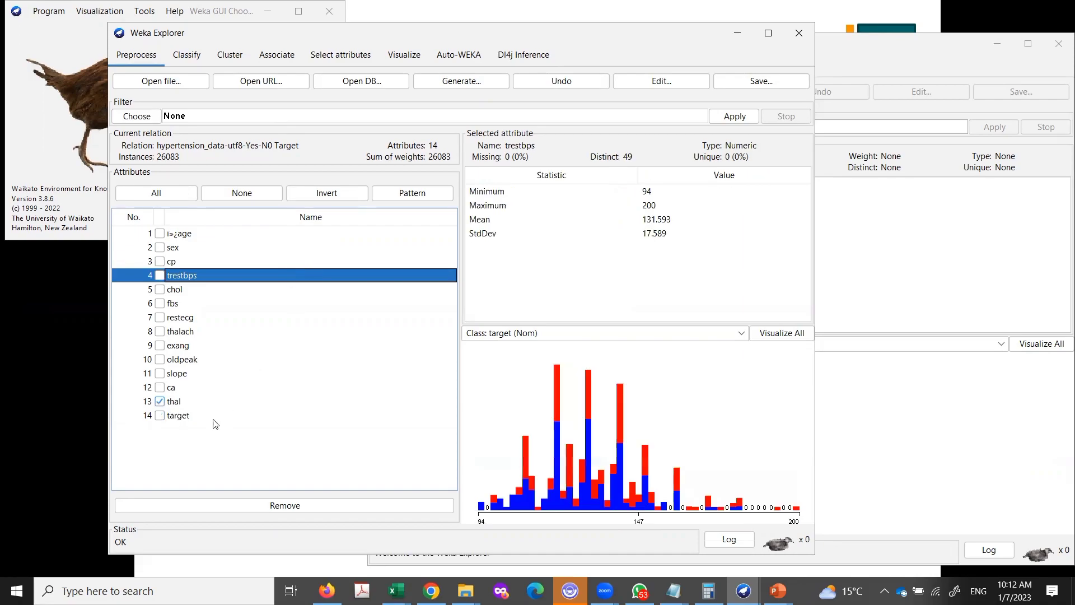
left_click(174, 262)
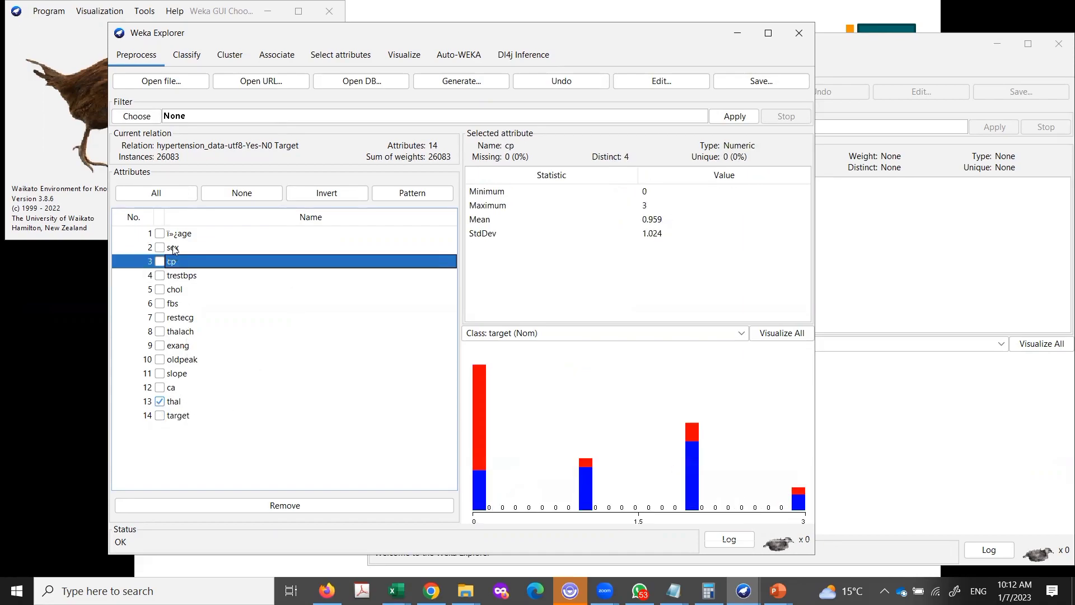
left_click(175, 248)
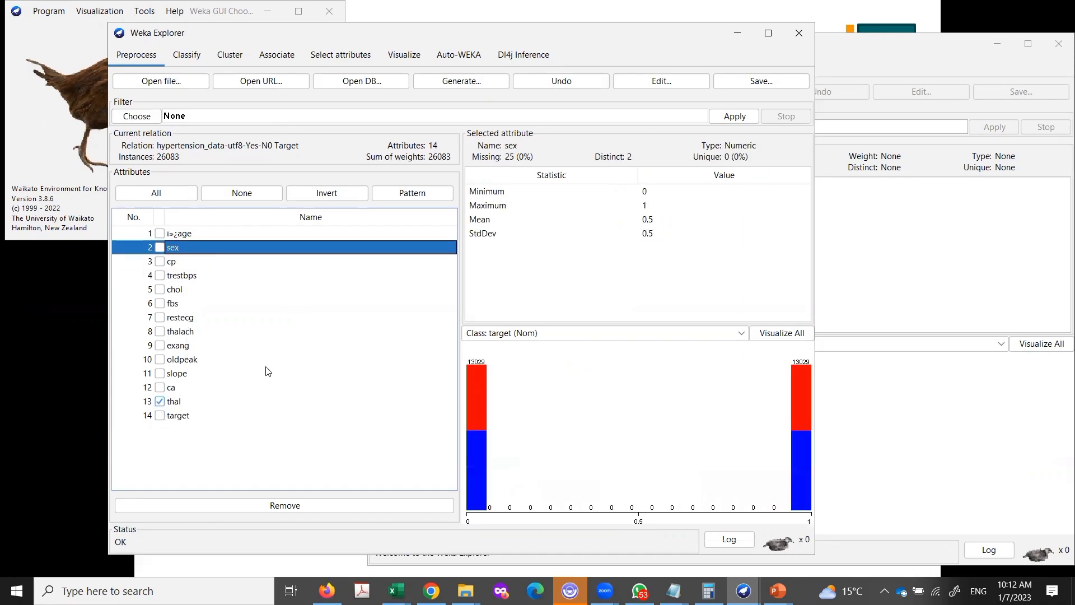
left_click(181, 319)
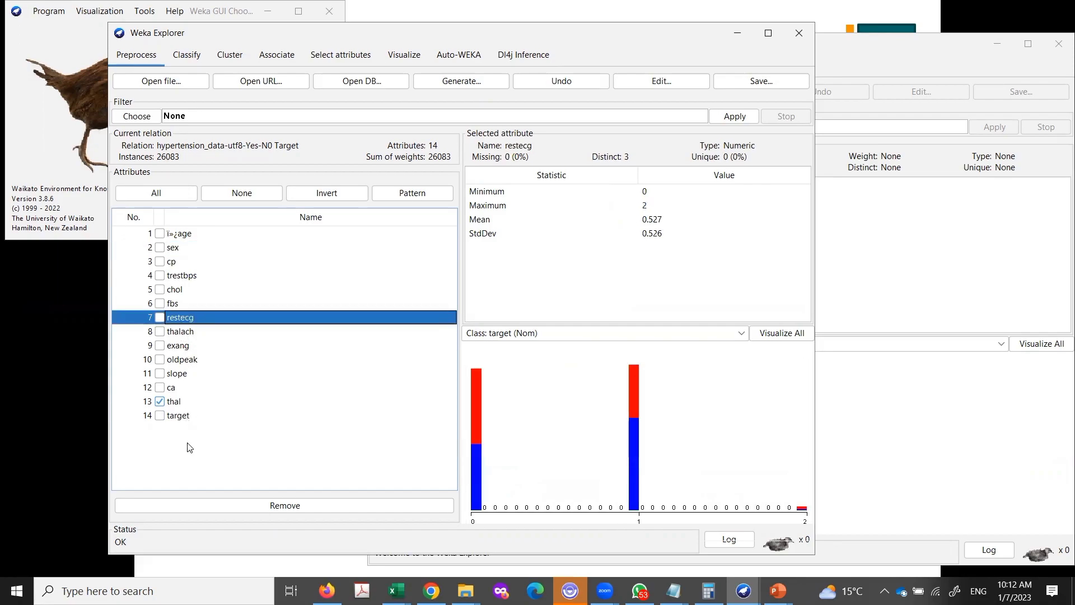
left_click(176, 416)
left_click(161, 401)
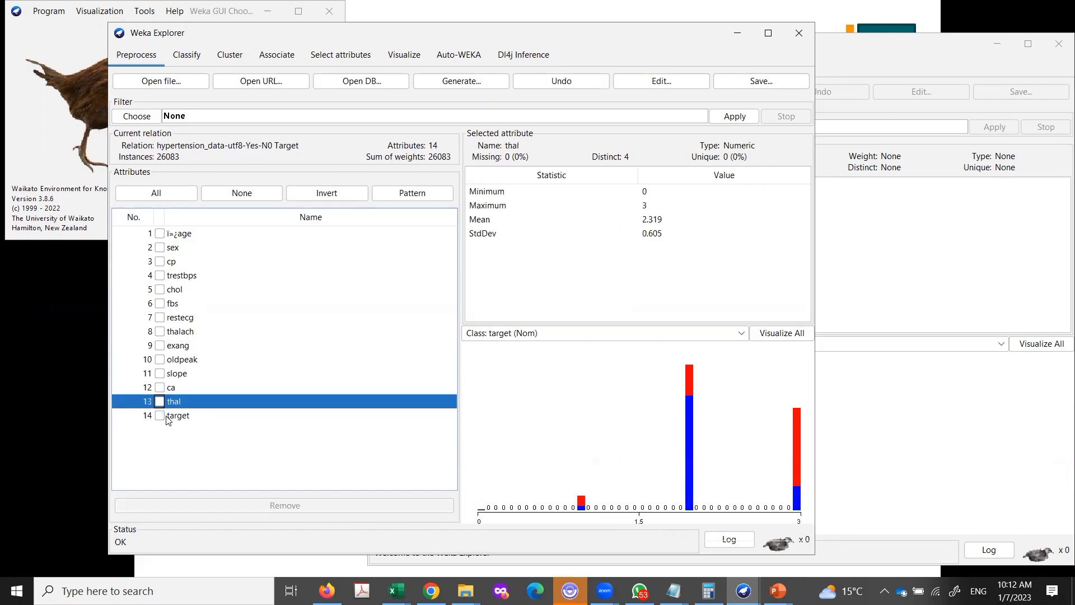
left_click(172, 418)
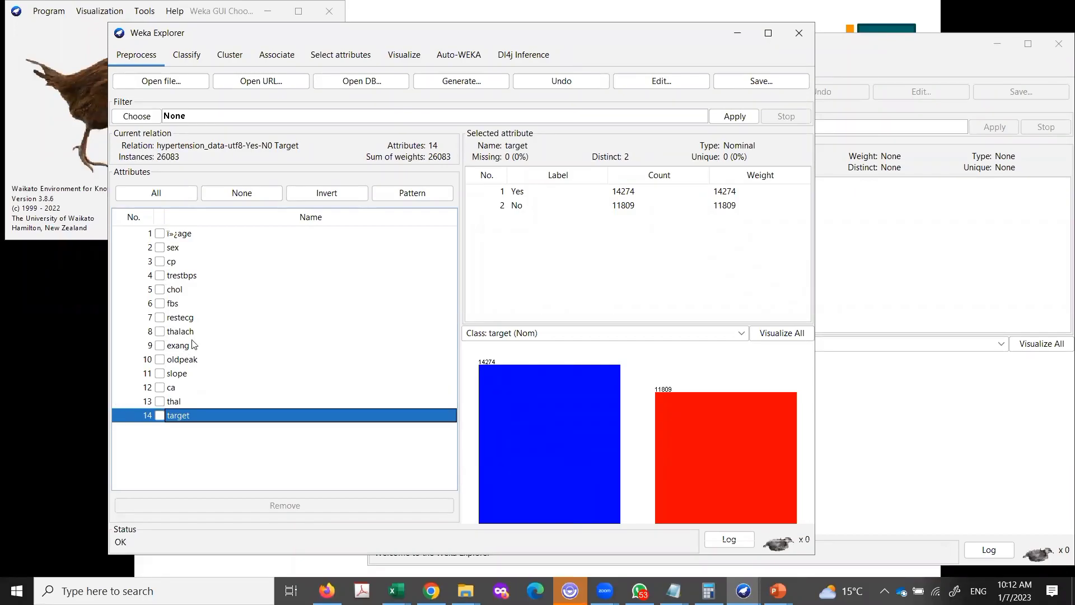
Run the ZeroR classifier on the target class with a 70% percentage split as the test option.
left_click(191, 59)
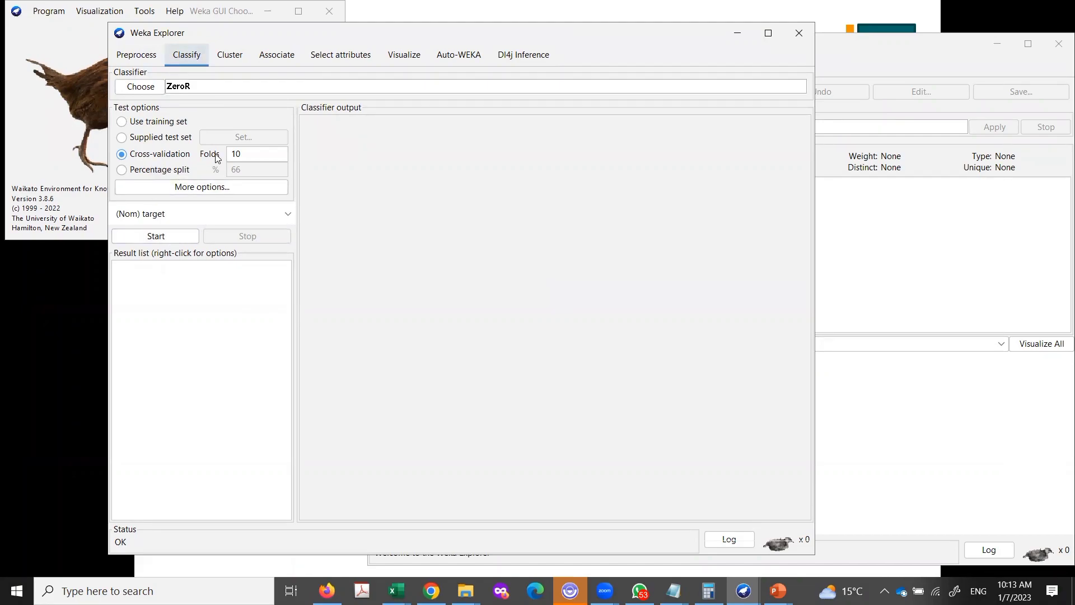
left_click(153, 171)
left_click_drag(247, 171, 233, 171)
type("70")
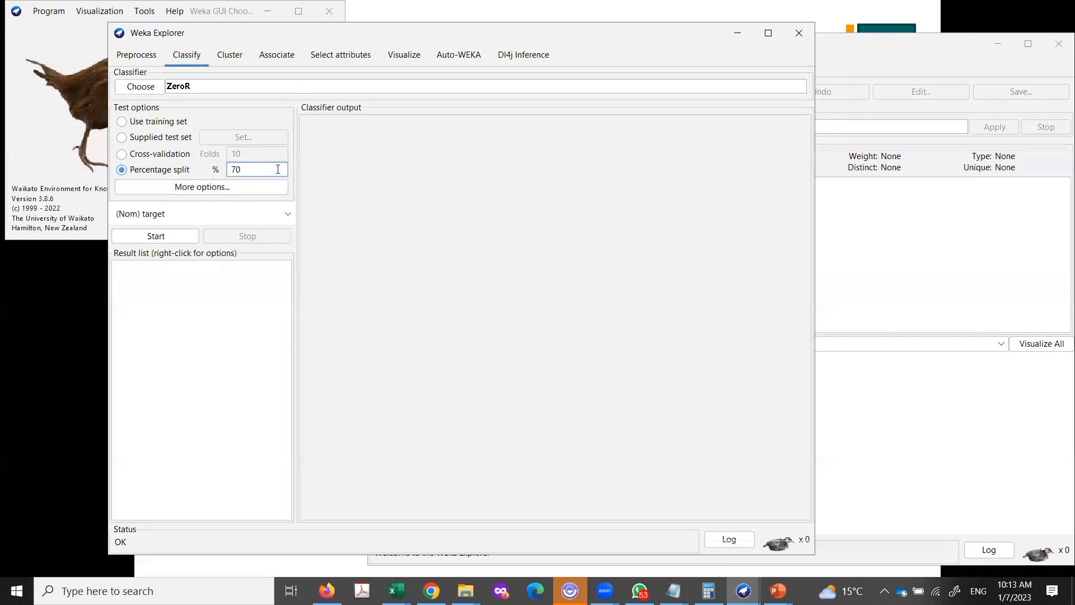
left_click(157, 236)
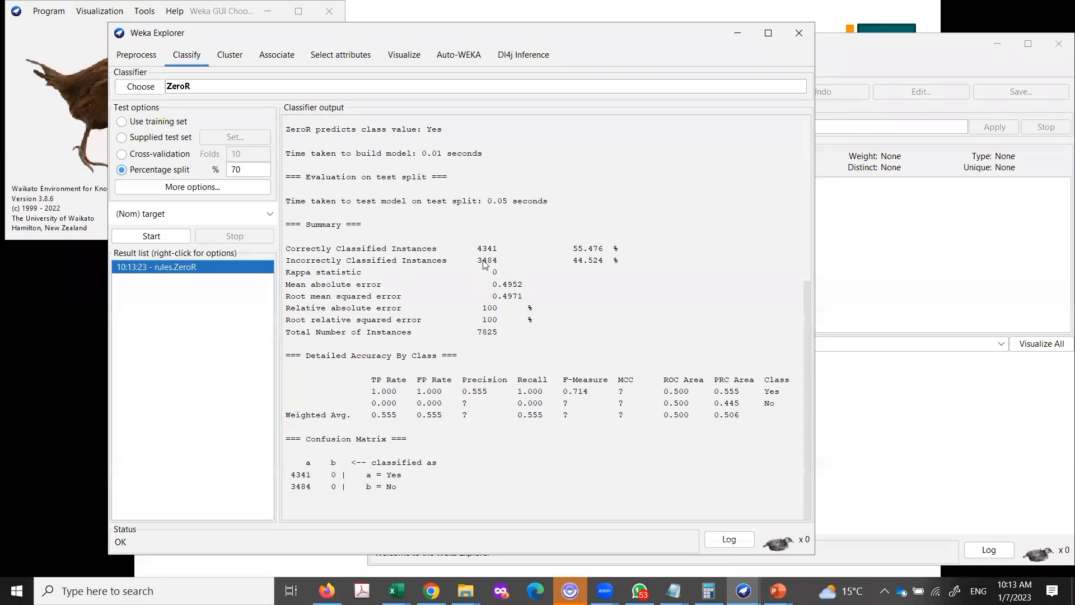
Review the ZeroR classifier output, from the run information and test mode to the evaluation summary.
scroll(455, 302, "up", 5)
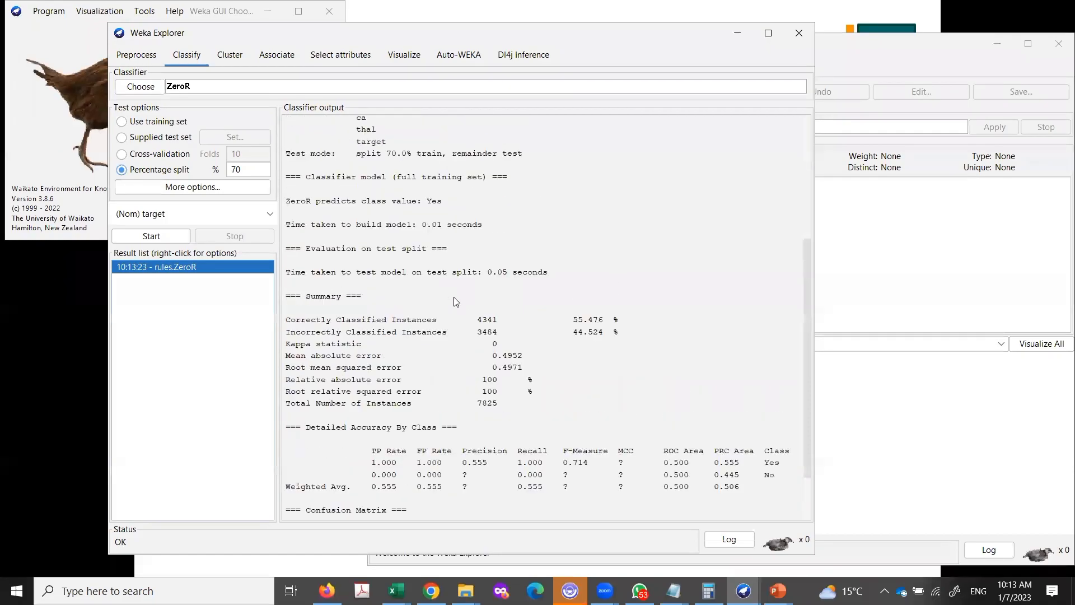
scroll(470, 302, "up", 3)
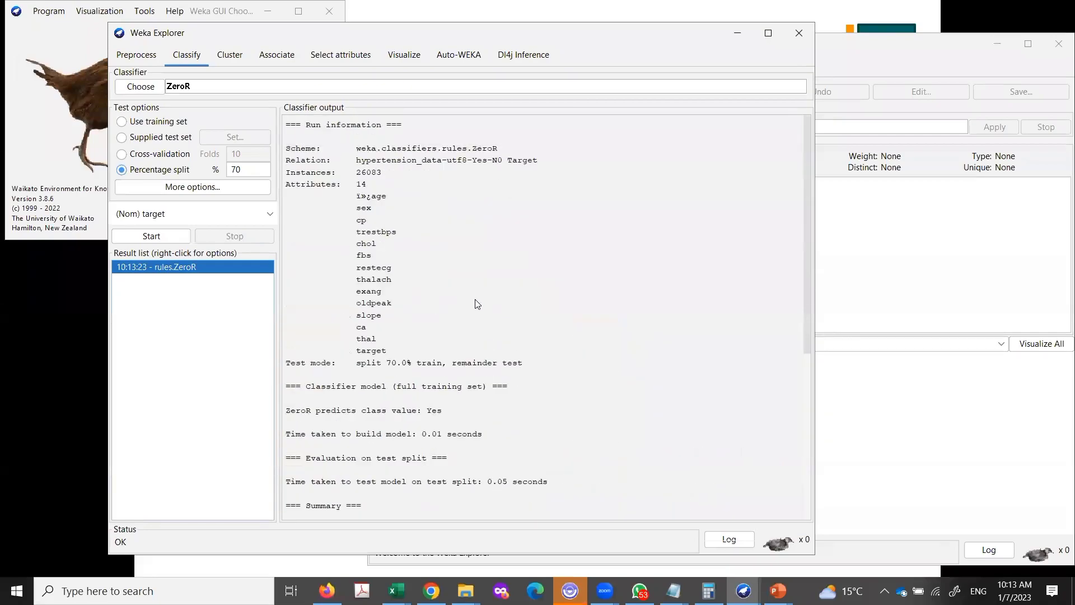
scroll(497, 296, "down", 2)
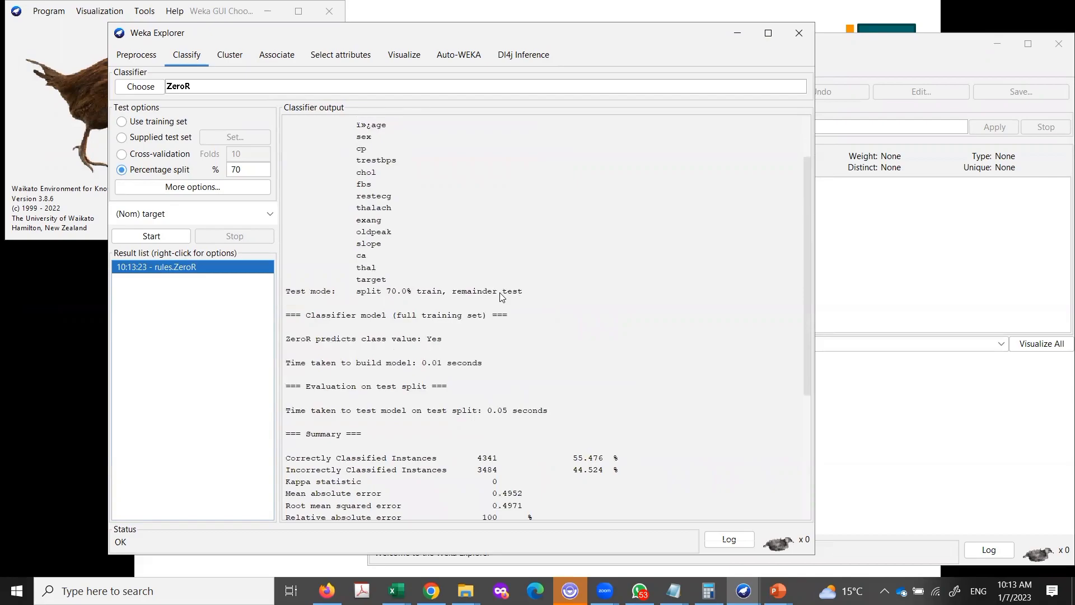
Review the classifier evaluation options, the ZeroR output down to the confusion matrix, and the ZeroR parameters without changing anything.
left_click(180, 188)
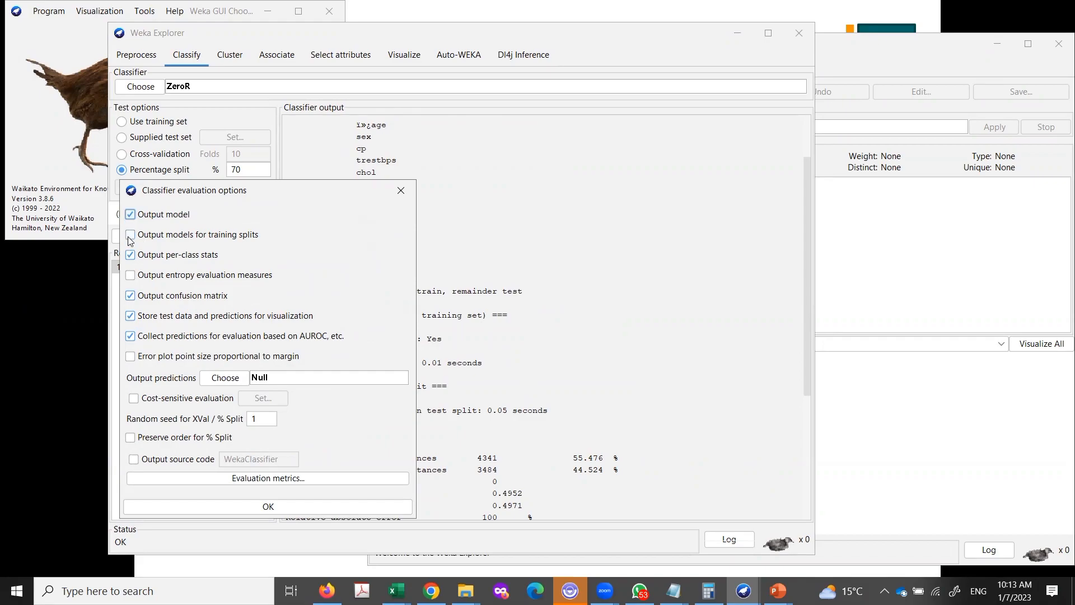
left_click(401, 191)
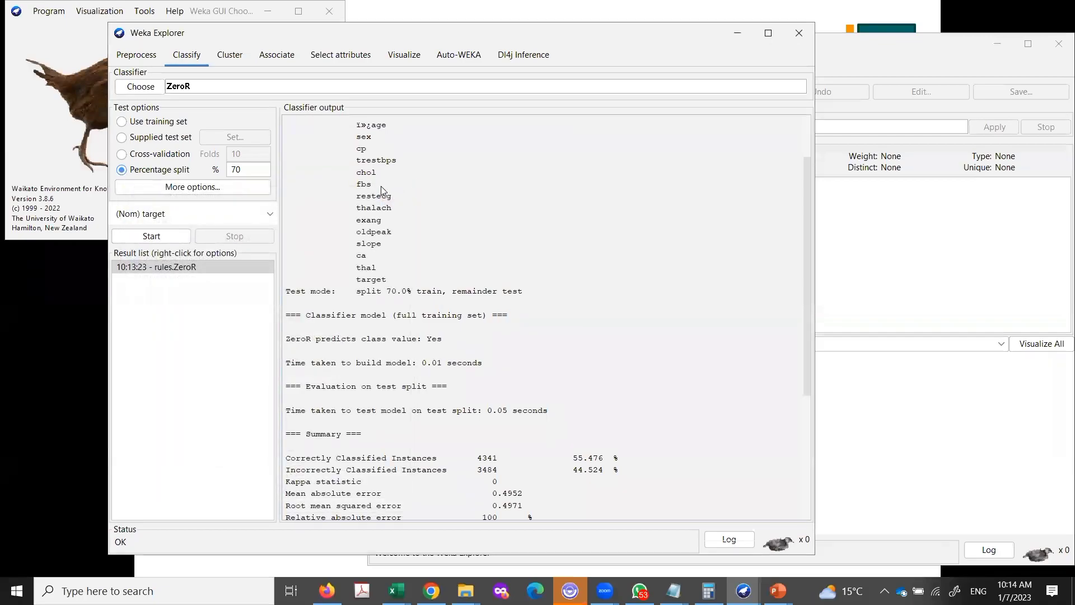
scroll(430, 270, "down", 4)
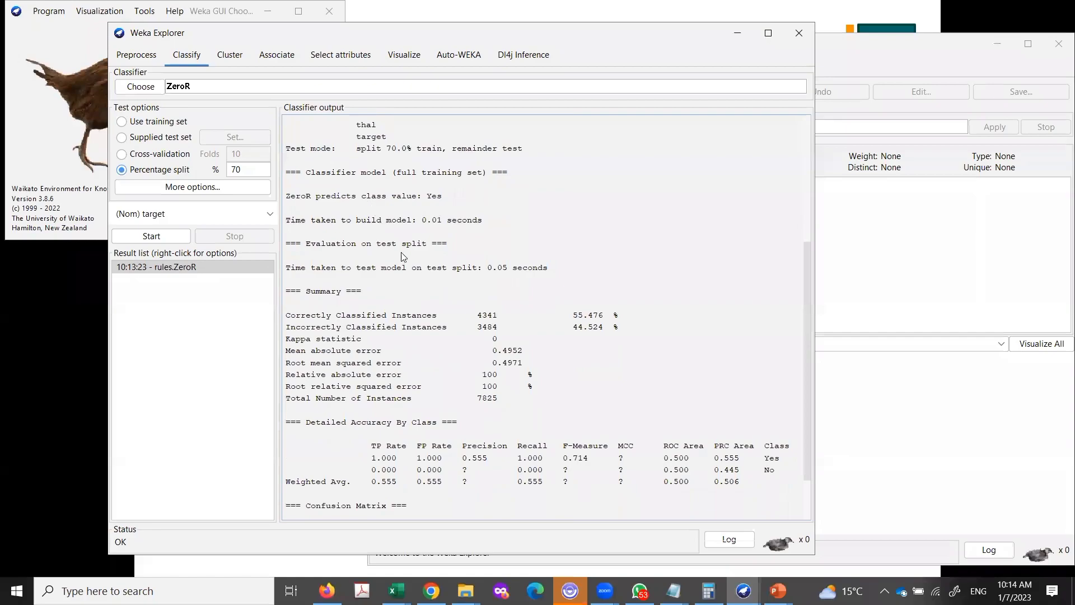
scroll(401, 251, "up", 3)
scroll(409, 257, "down", 5)
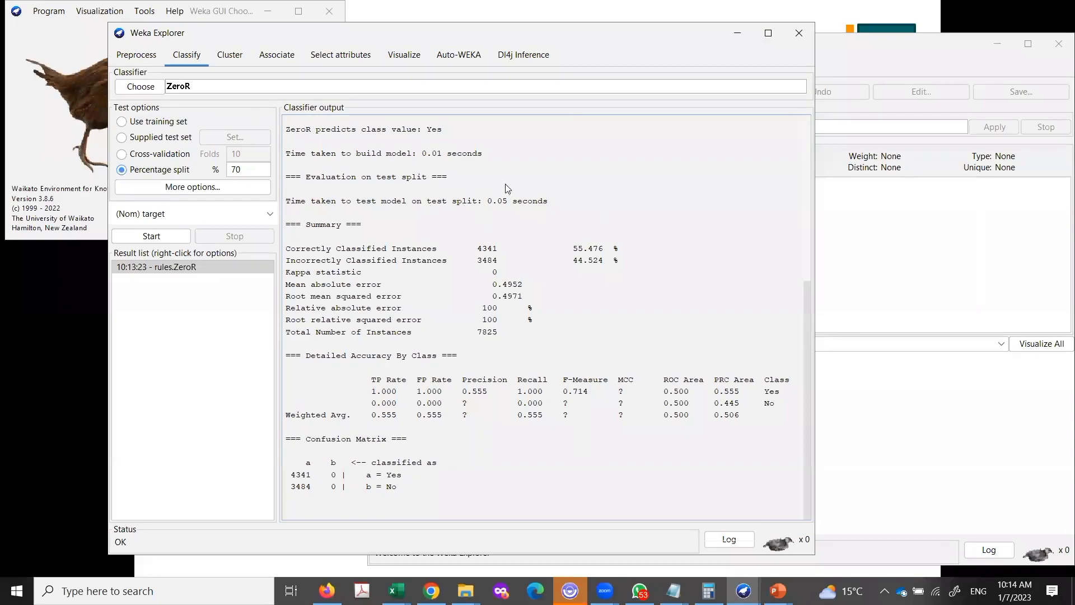
left_click(218, 91)
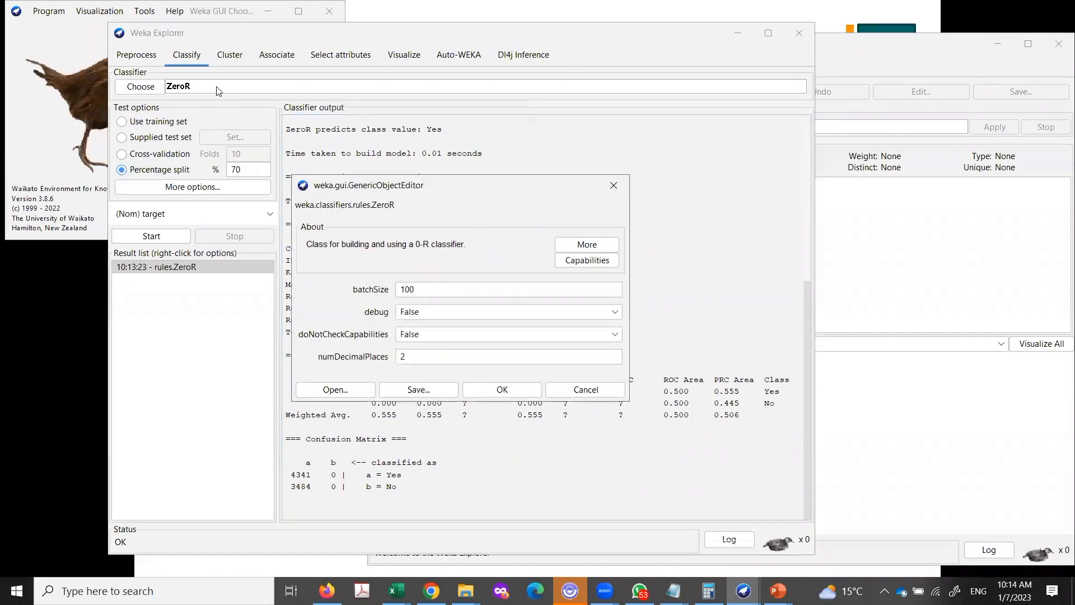
left_click(615, 185)
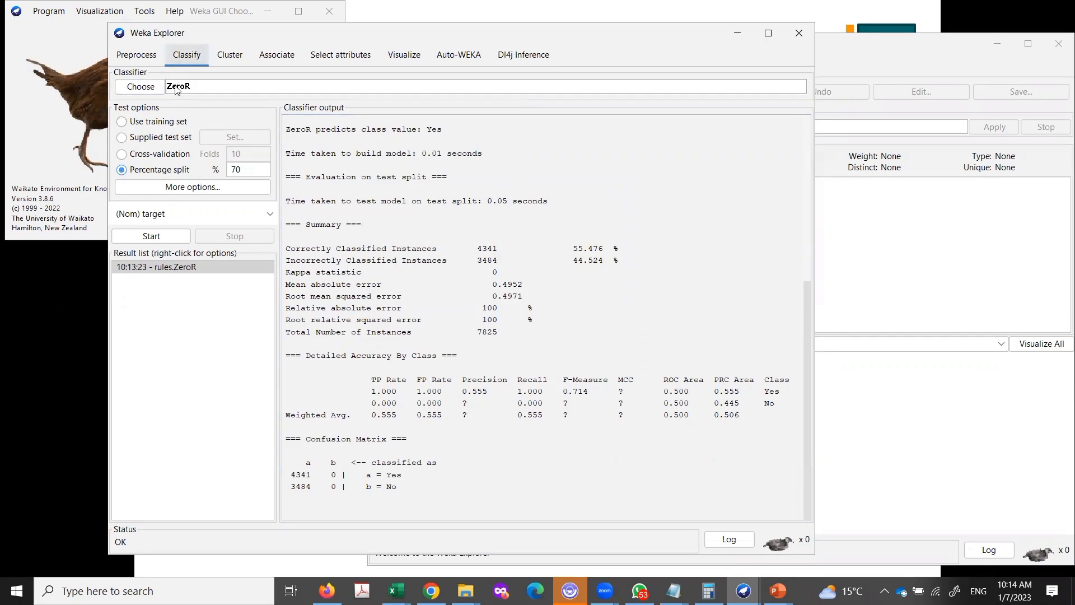
Choose the lazy classifier IBk in place of ZeroR and check its parameters, leaving them at their defaults.
left_click(150, 89)
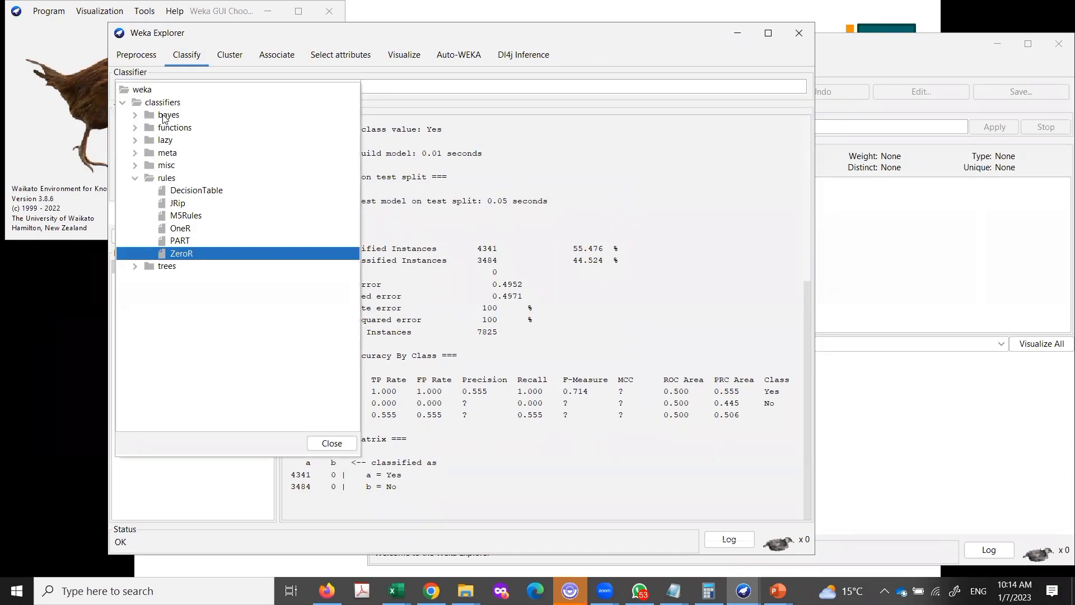
left_click(134, 141)
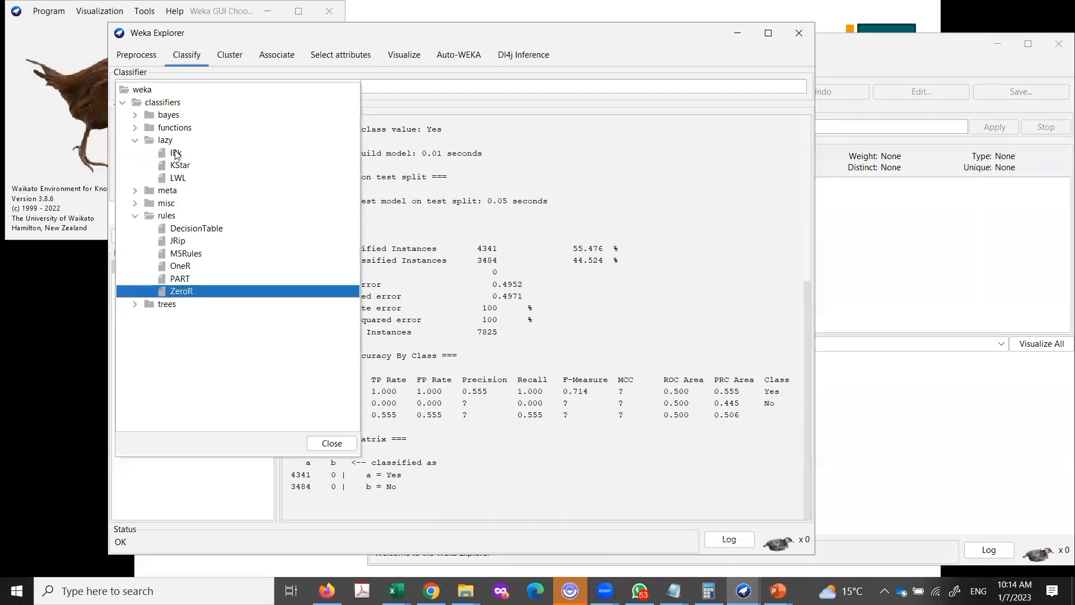
mouse_move(178, 153)
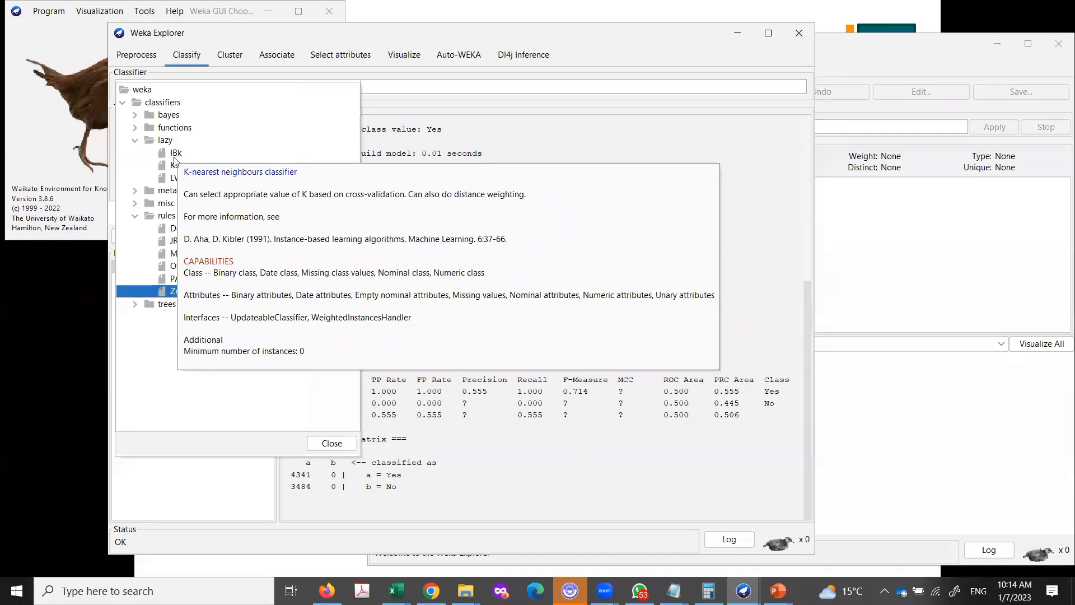
left_click(174, 157)
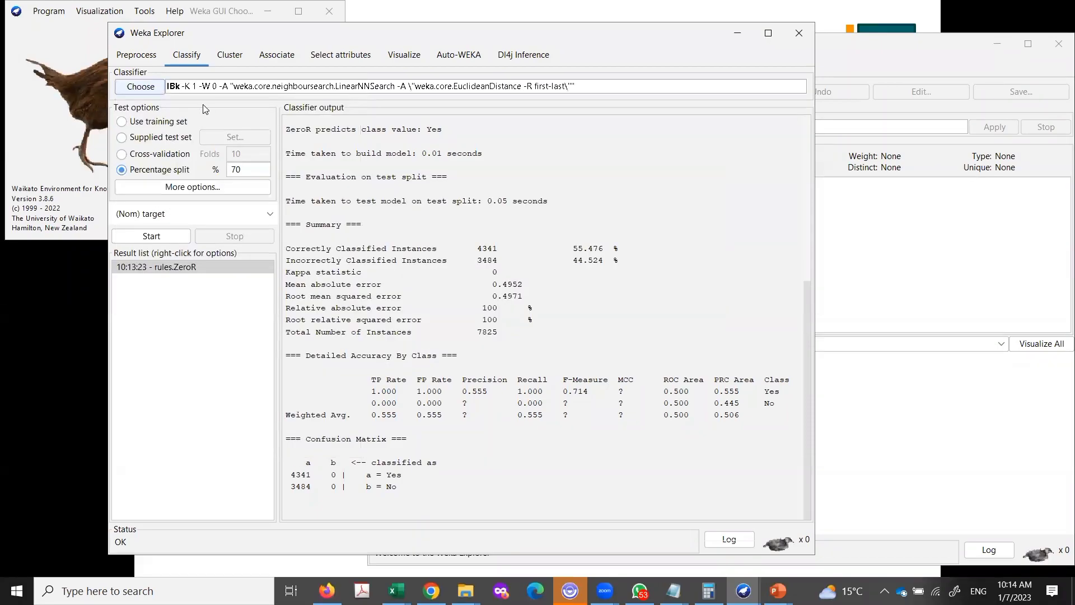
left_click(236, 90)
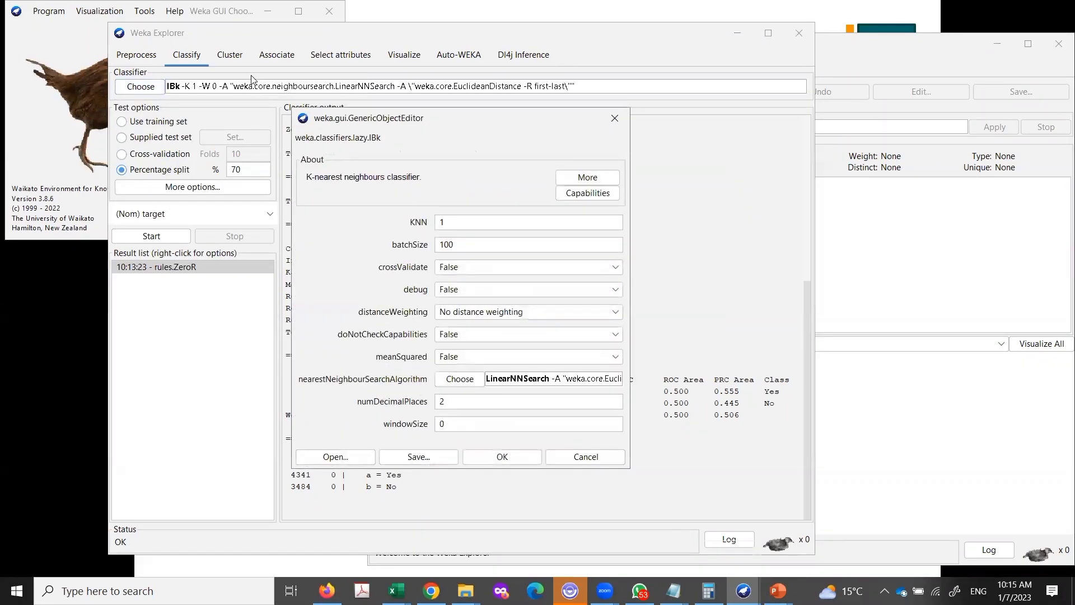
left_click(616, 118)
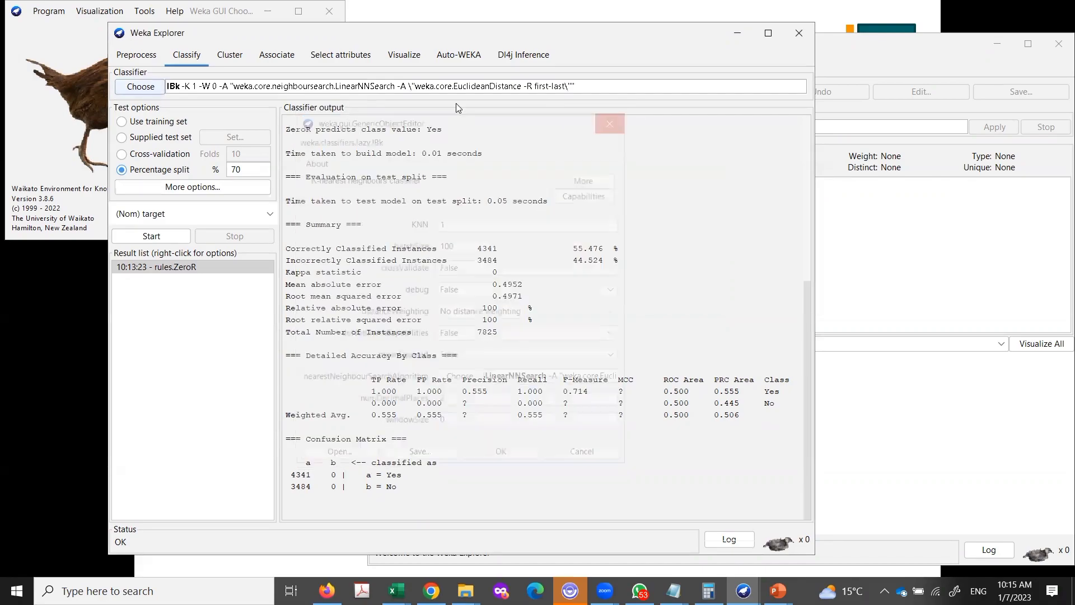
left_click(444, 88)
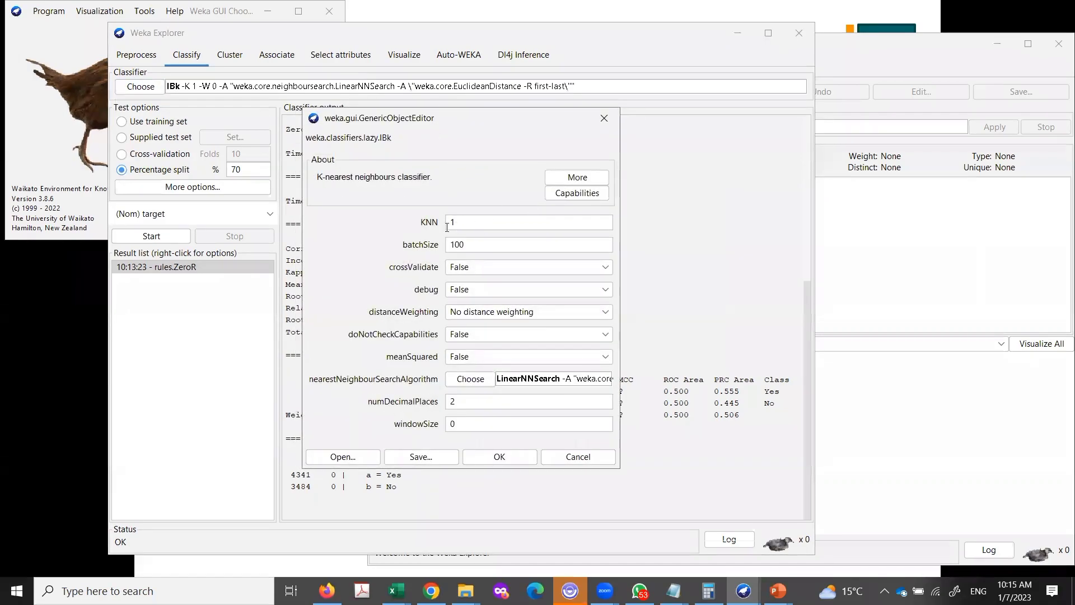
left_click(611, 118)
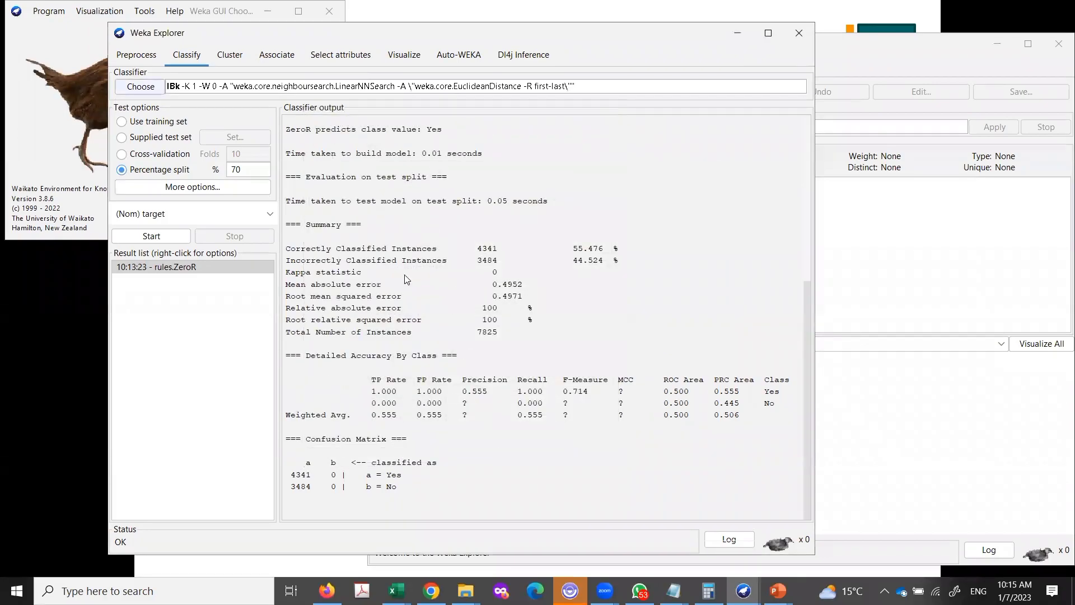
Run IBk on the target class with the 70% split and compare its results with the ZeroR run.
left_click(152, 238)
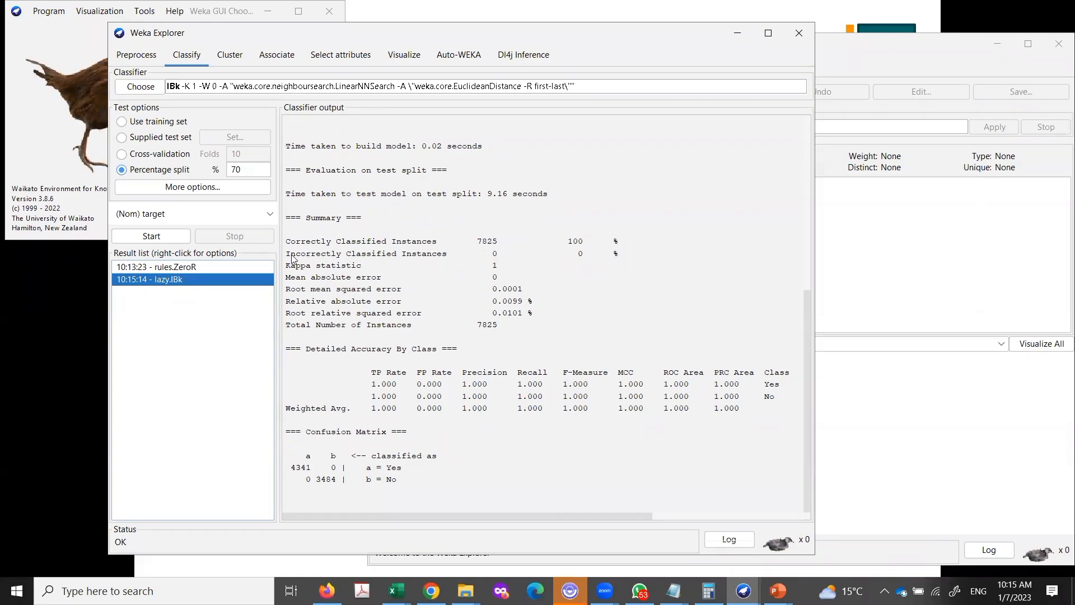
left_click(203, 267)
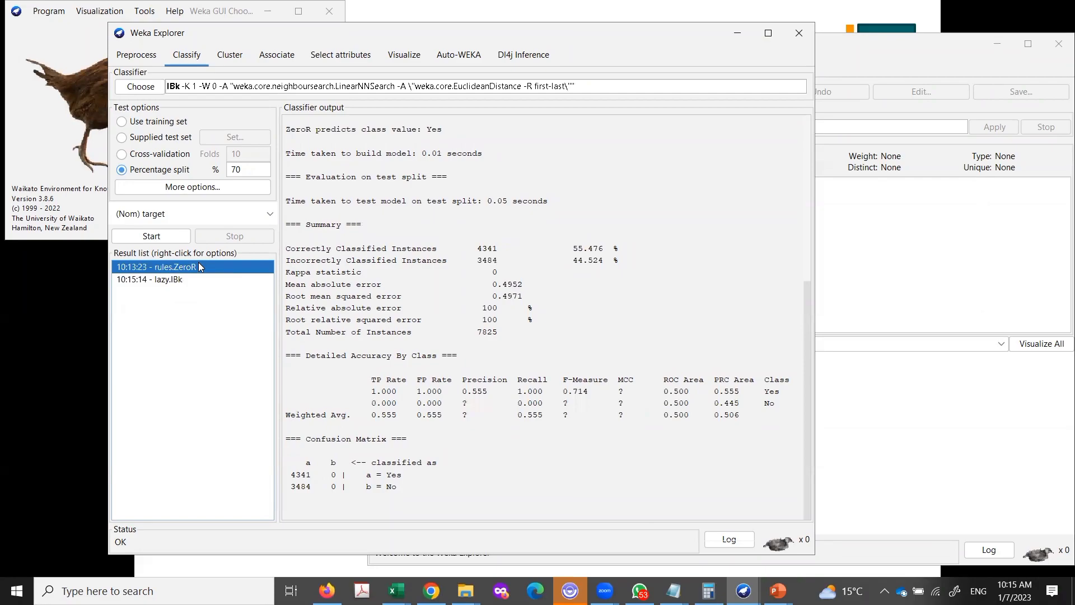
left_click(170, 279)
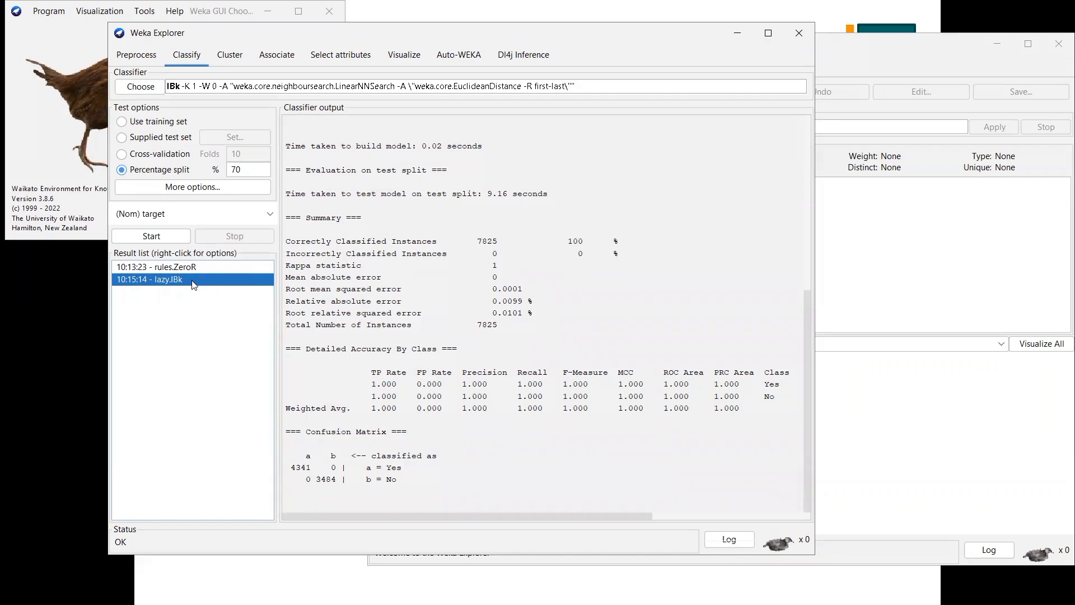
Inspect IBk's KNN setting and the distance functions available for its LinearNNSearch algorithm, keeping all settings as they are.
left_click(331, 86)
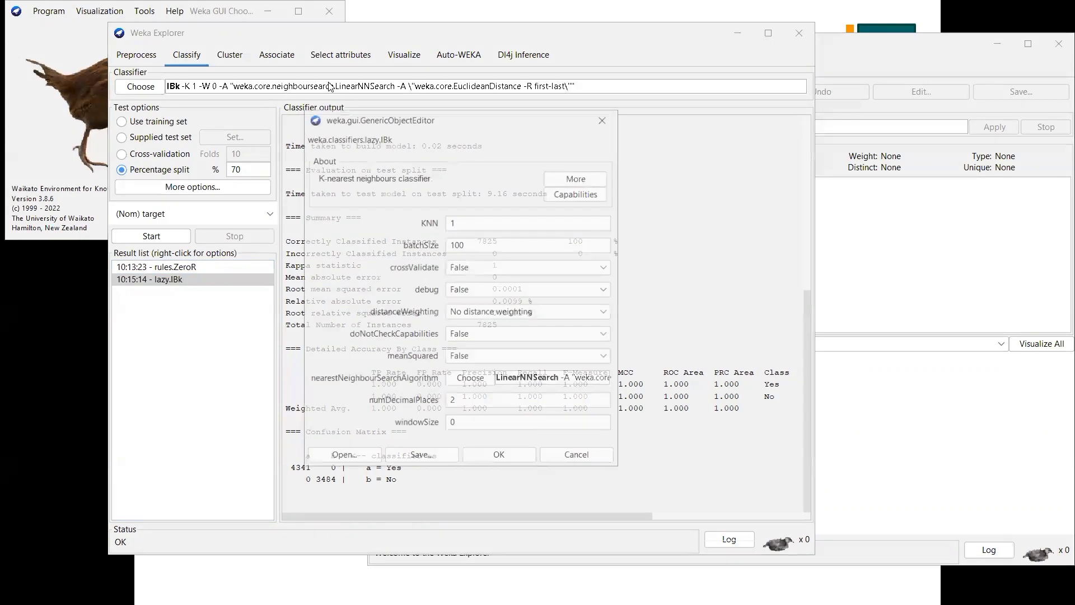
left_click_drag(458, 221, 438, 222)
left_click(461, 222)
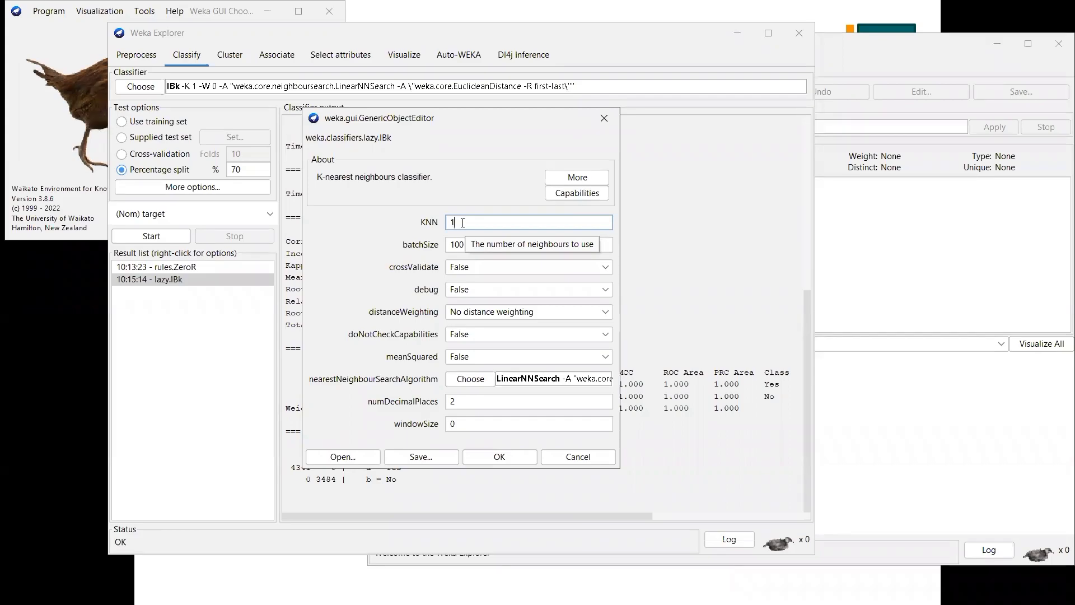
left_click(462, 222)
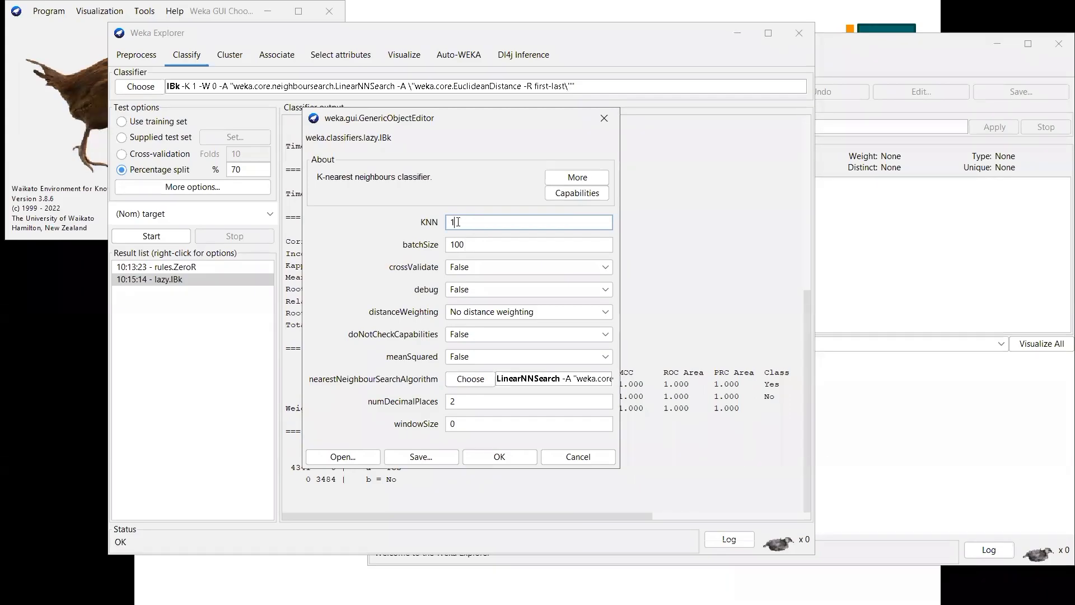
left_click(588, 382)
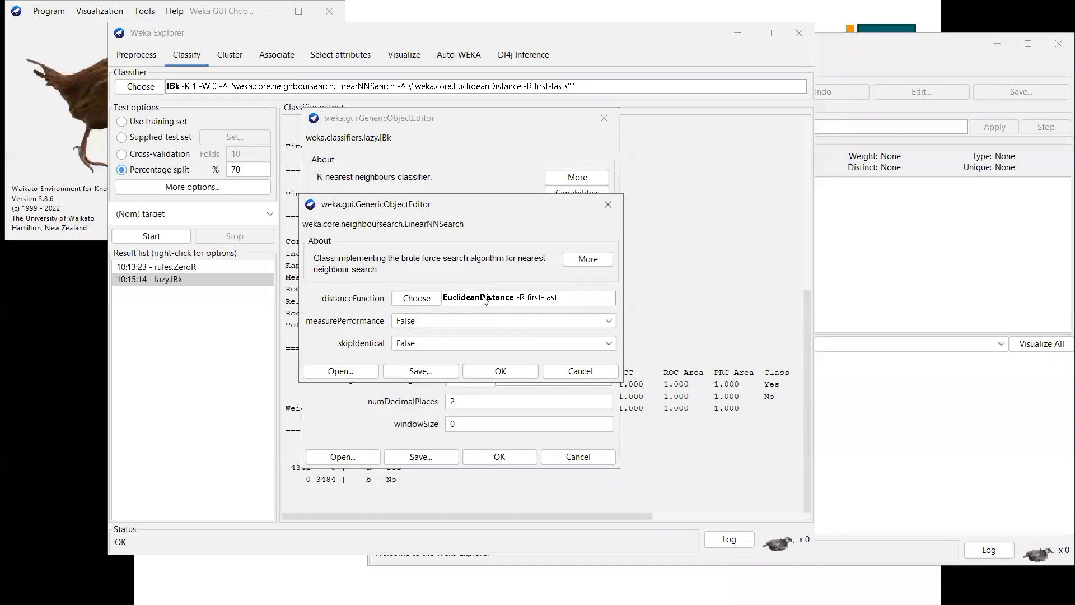
left_click(417, 297)
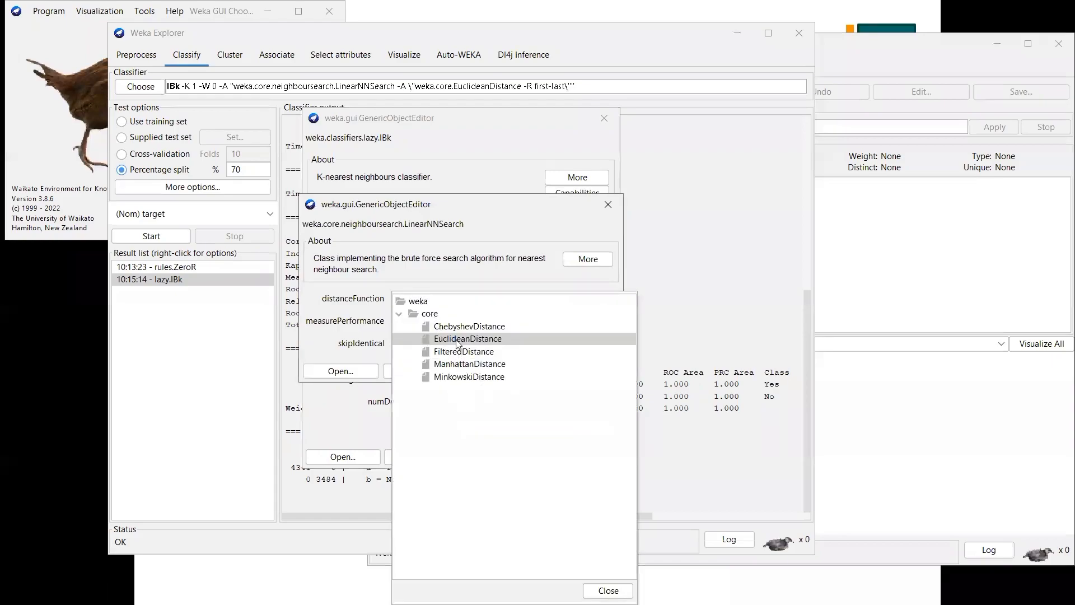
key("Escape")
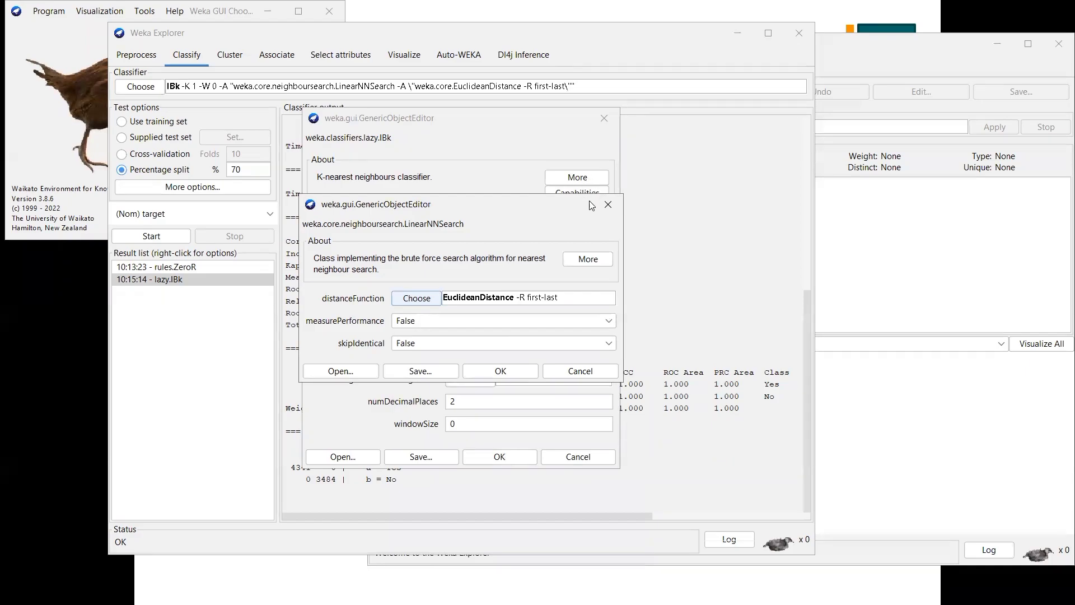
left_click(607, 203)
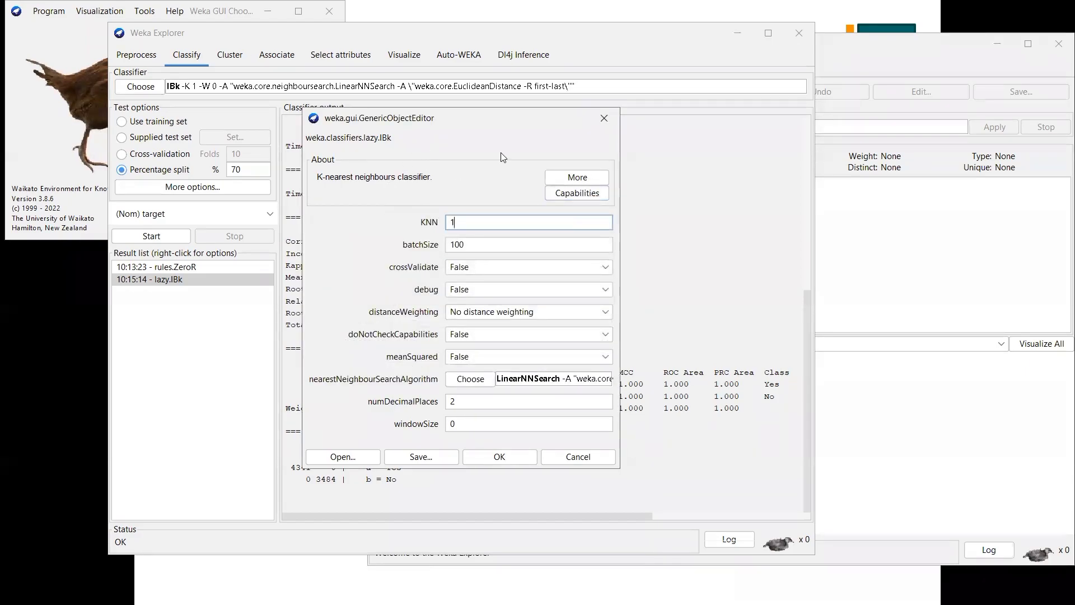
left_click(607, 119)
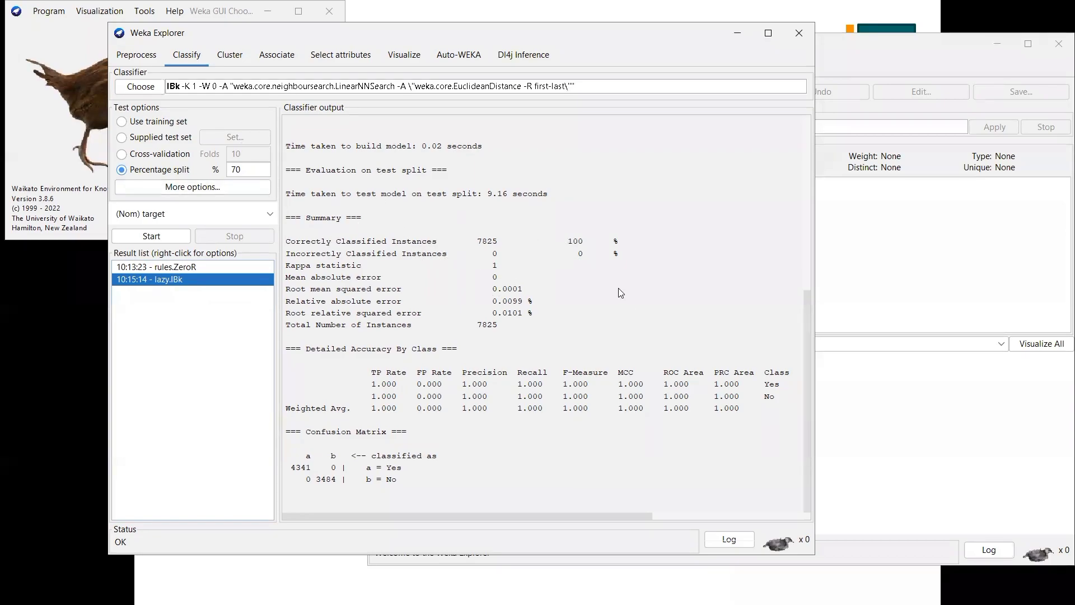
Run the J48 decision tree classifier on the target class with the 70% percentage split.
left_click(185, 57)
left_click(140, 90)
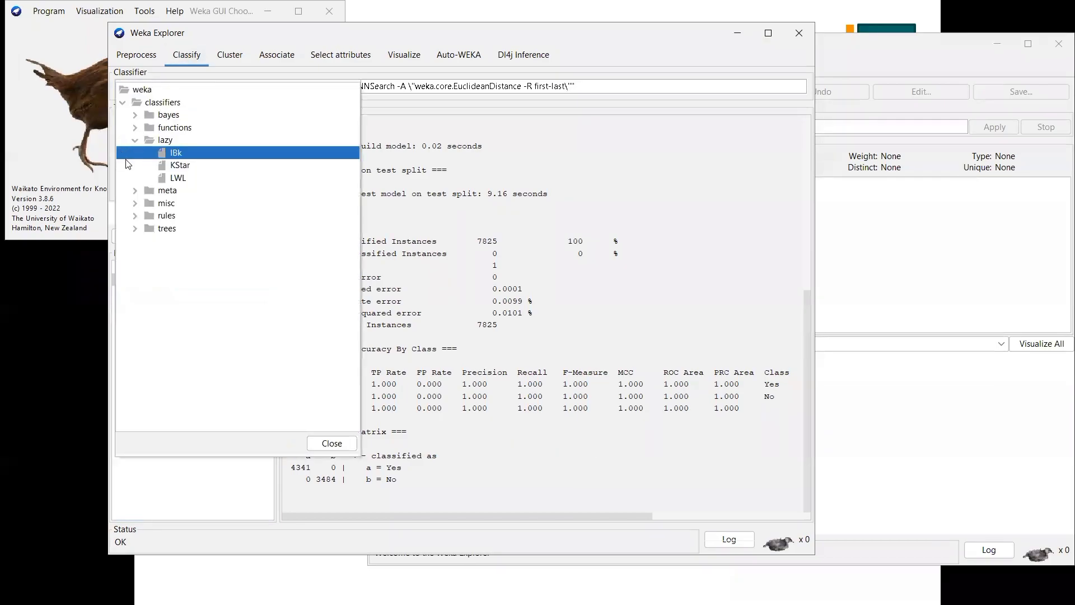
left_click(135, 229)
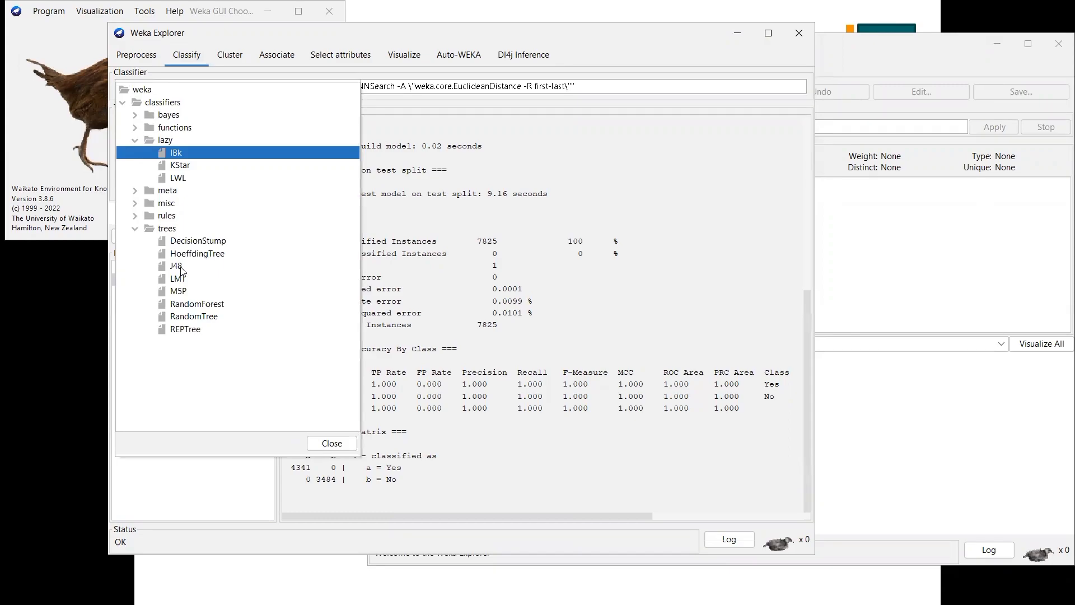
mouse_move(175, 271)
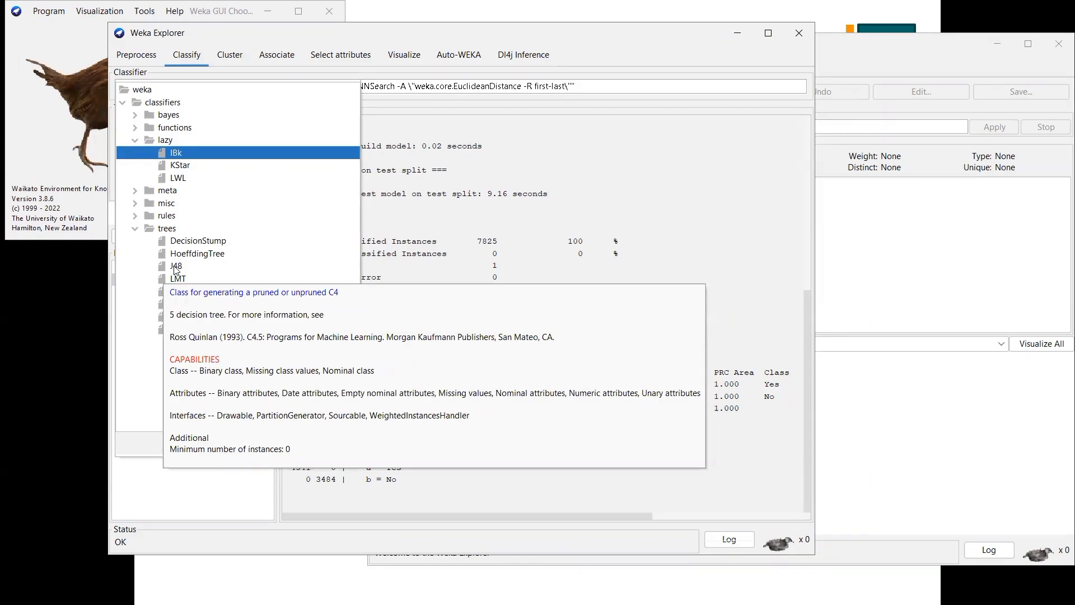
left_click(175, 266)
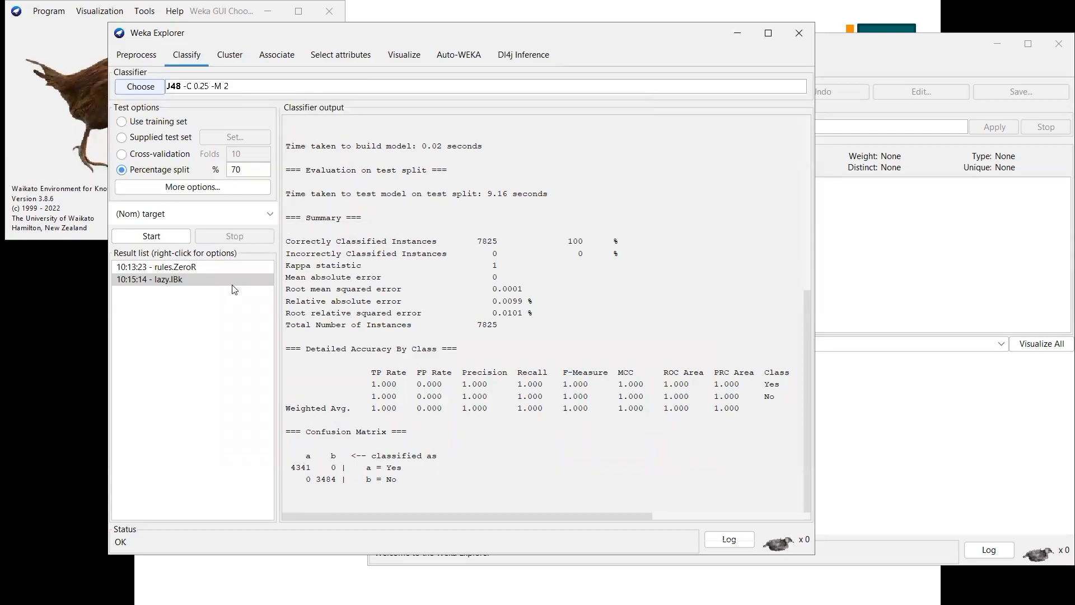
left_click(154, 236)
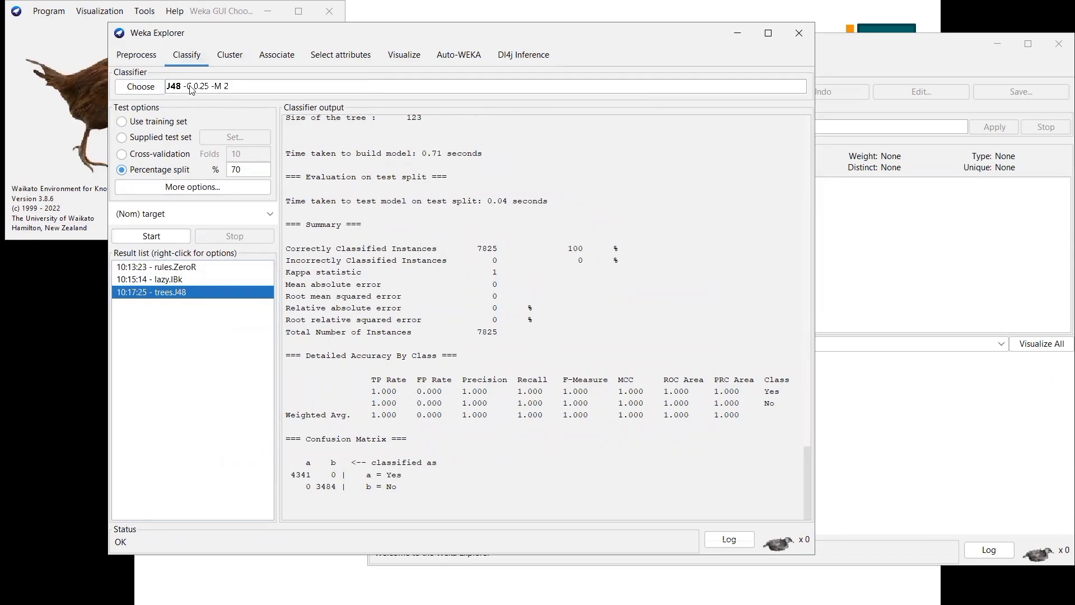
Choose the NaiveBayes classifier in place of J48 and review its parameters, leaving them at their defaults.
left_click(140, 87)
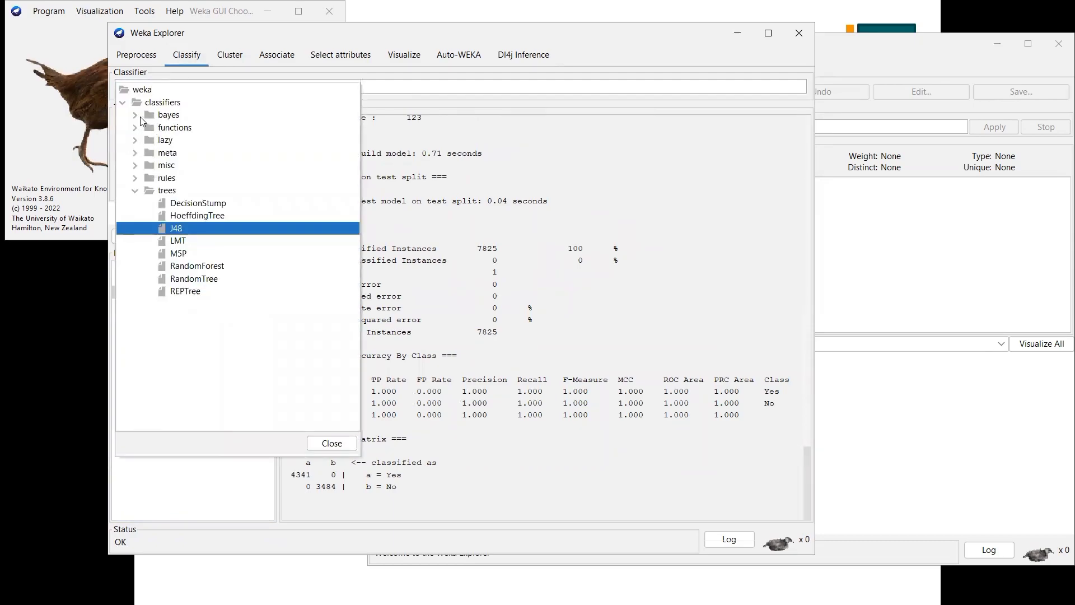
left_click(135, 116)
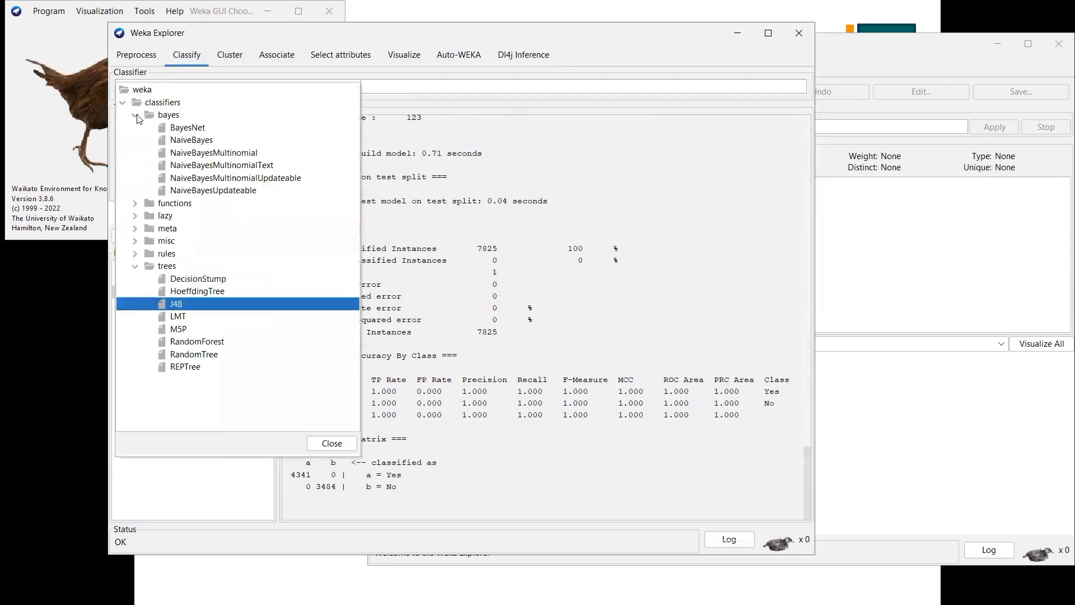
left_click(192, 141)
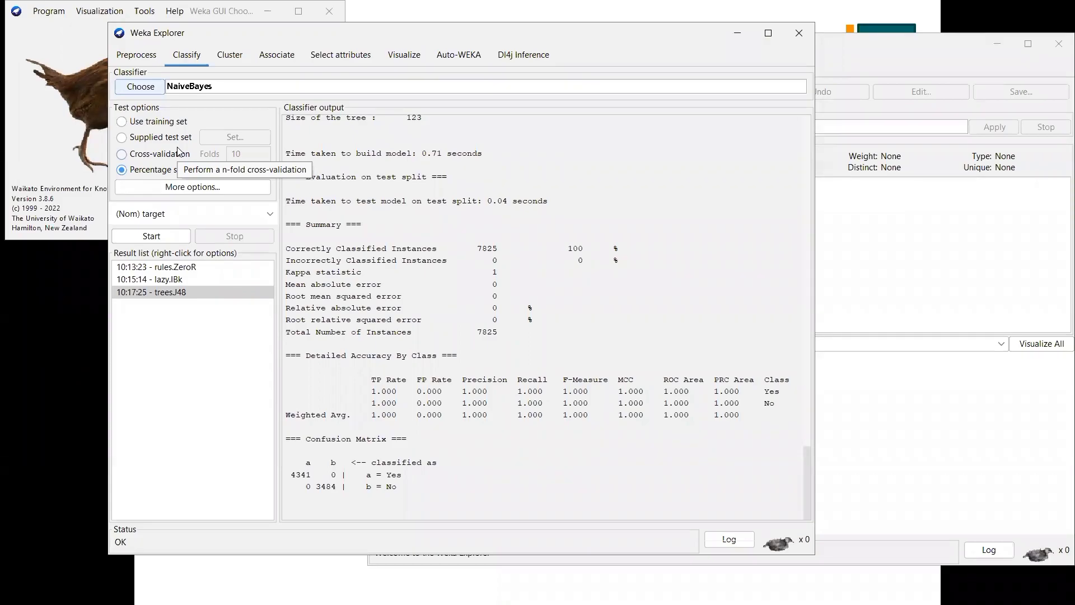
left_click(229, 90)
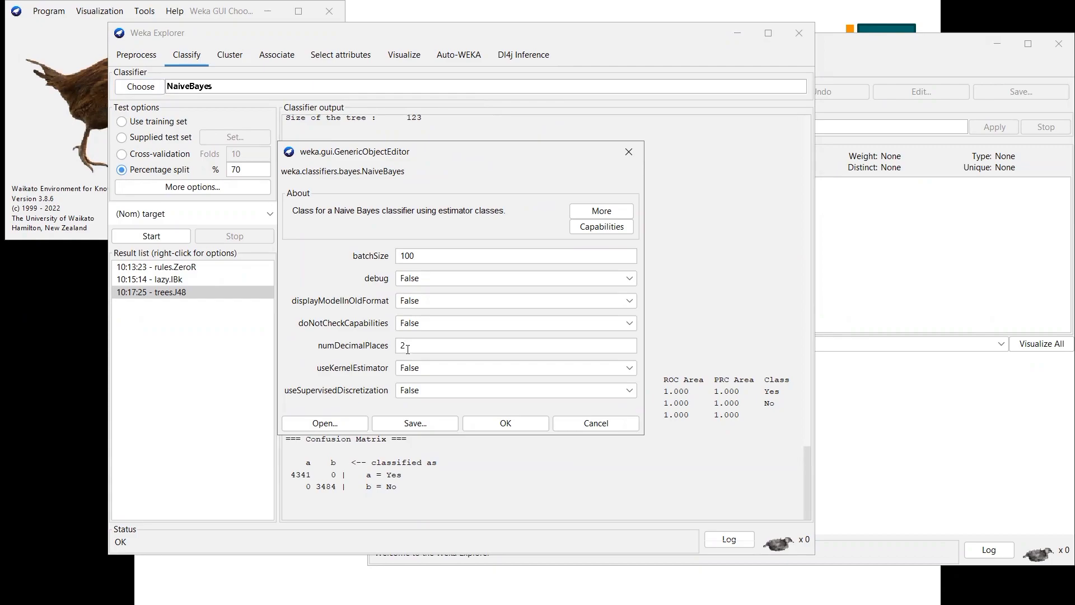
left_click(629, 154)
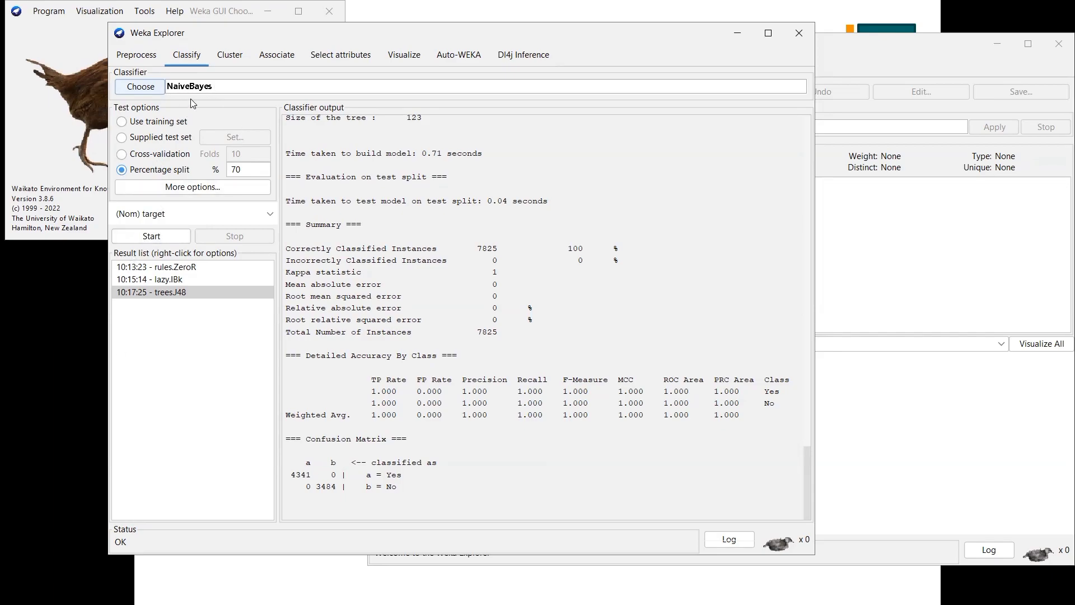
Run NaiveBayes on the target class with the 70% split and compare its results with the J48, IBk and ZeroR runs.
left_click(163, 237)
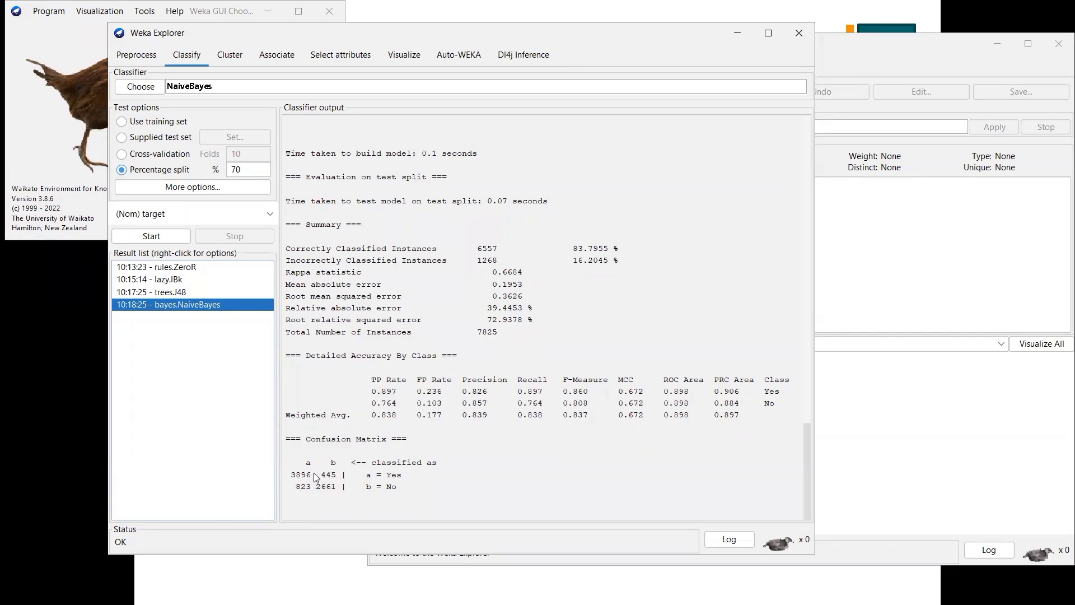
left_click(169, 294)
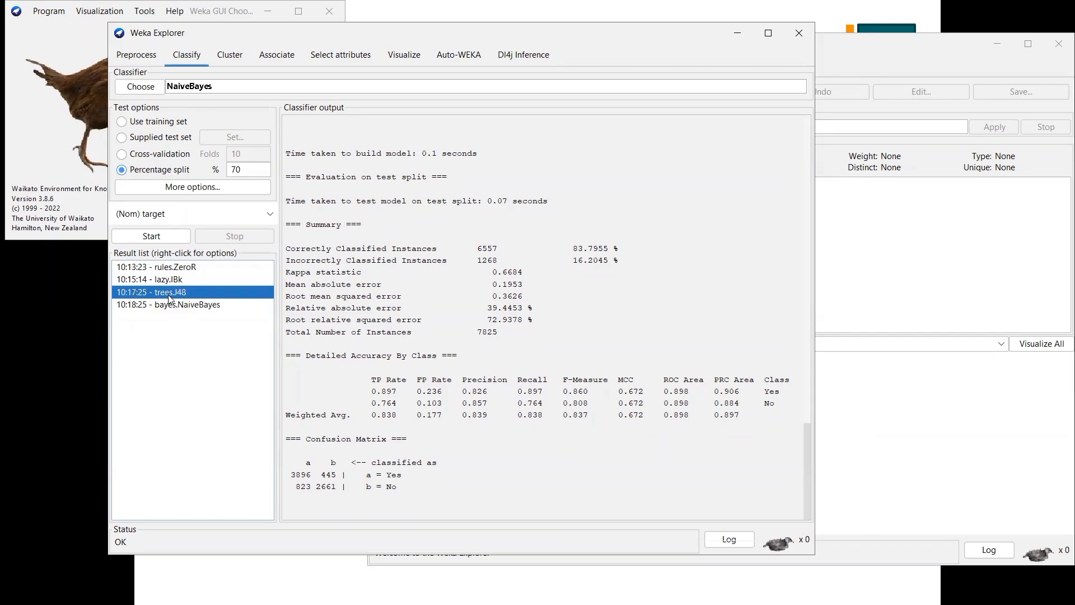
left_click_drag(337, 487, 302, 475)
left_click(302, 474)
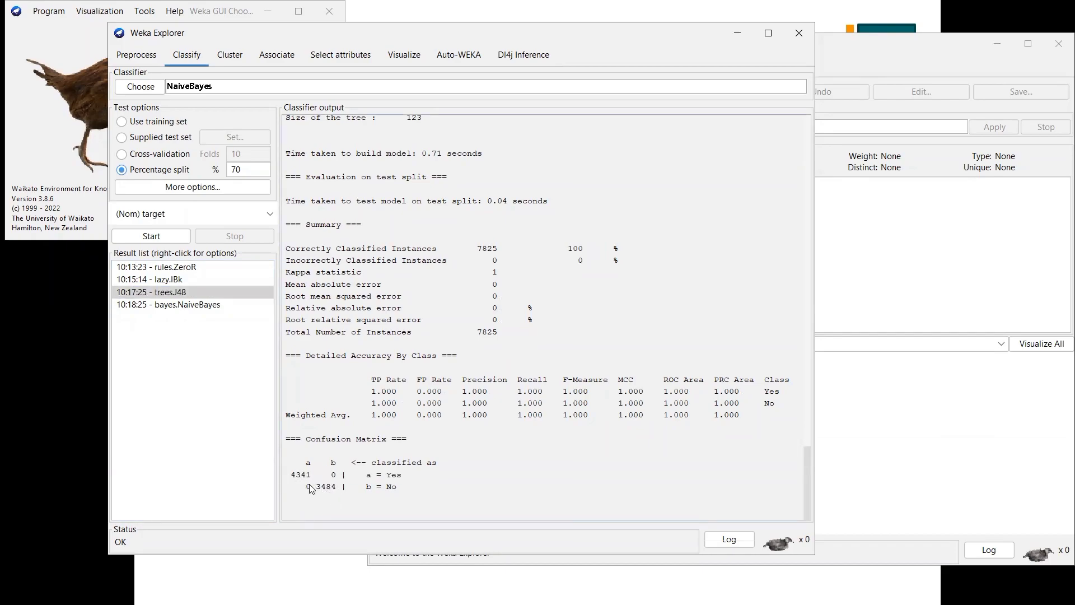
left_click(154, 279)
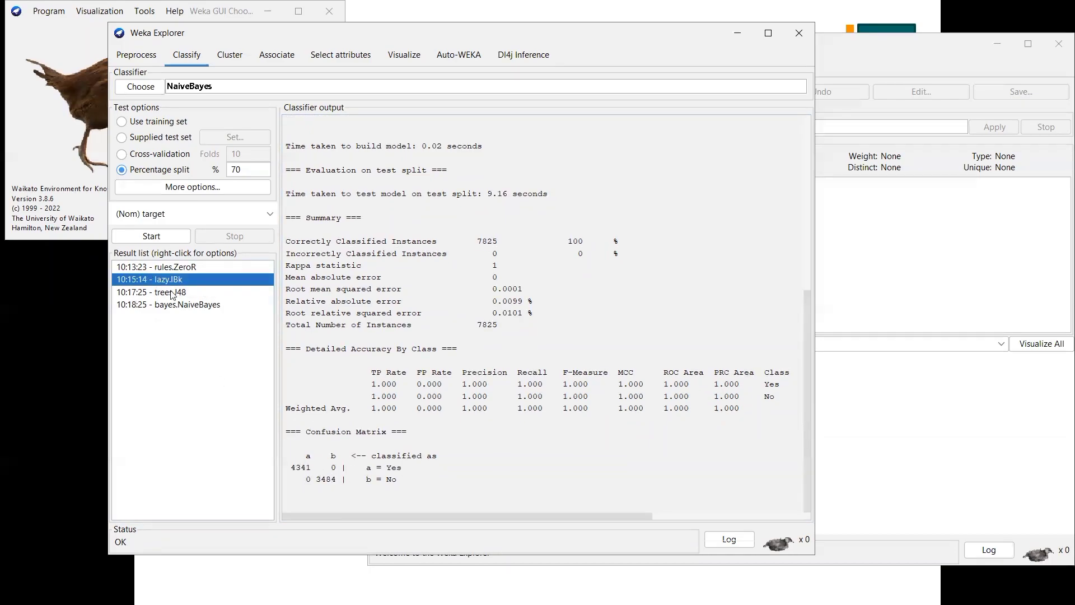
left_click(163, 268)
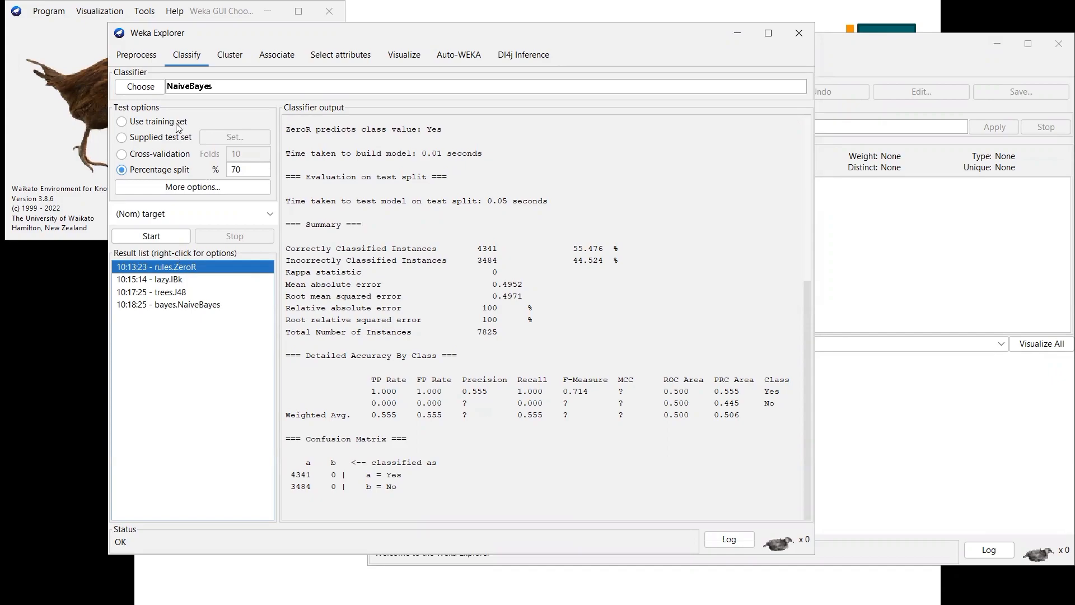
Look over the available classifiers, keeping NaiveBayes selected, and review the IBk, J48 and NaiveBayes results in turn.
left_click(149, 91)
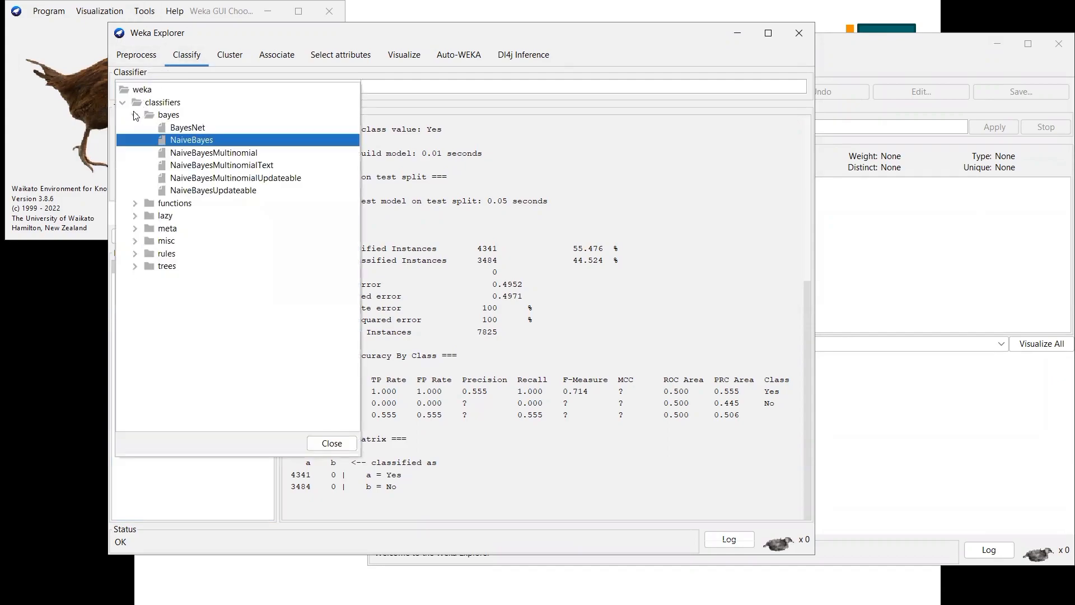
left_click(542, 241)
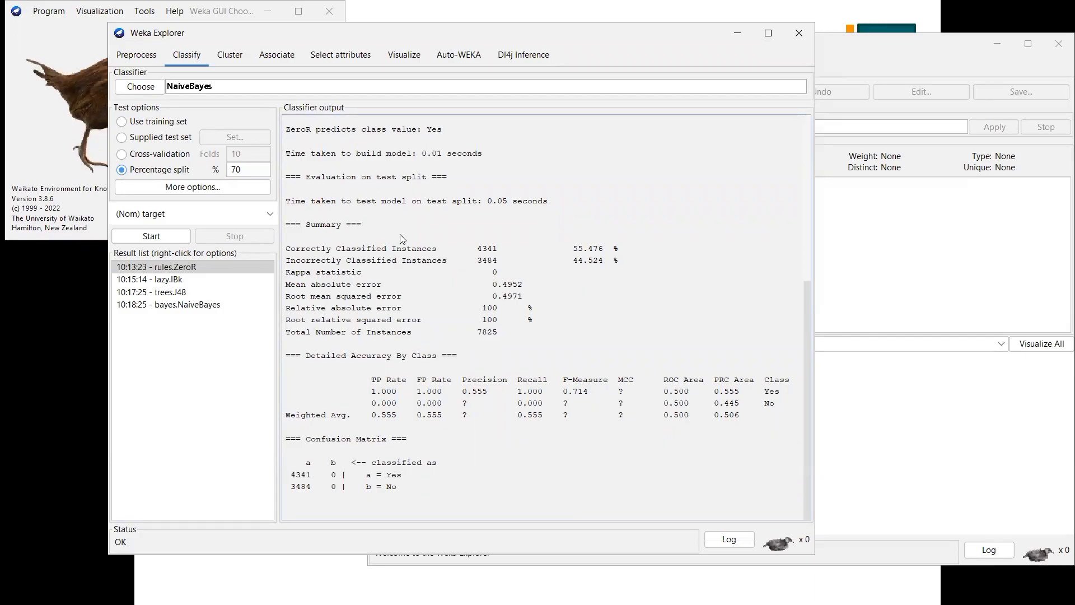
left_click(171, 278)
left_click(172, 291)
left_click(170, 305)
left_click(171, 292)
left_click(178, 305)
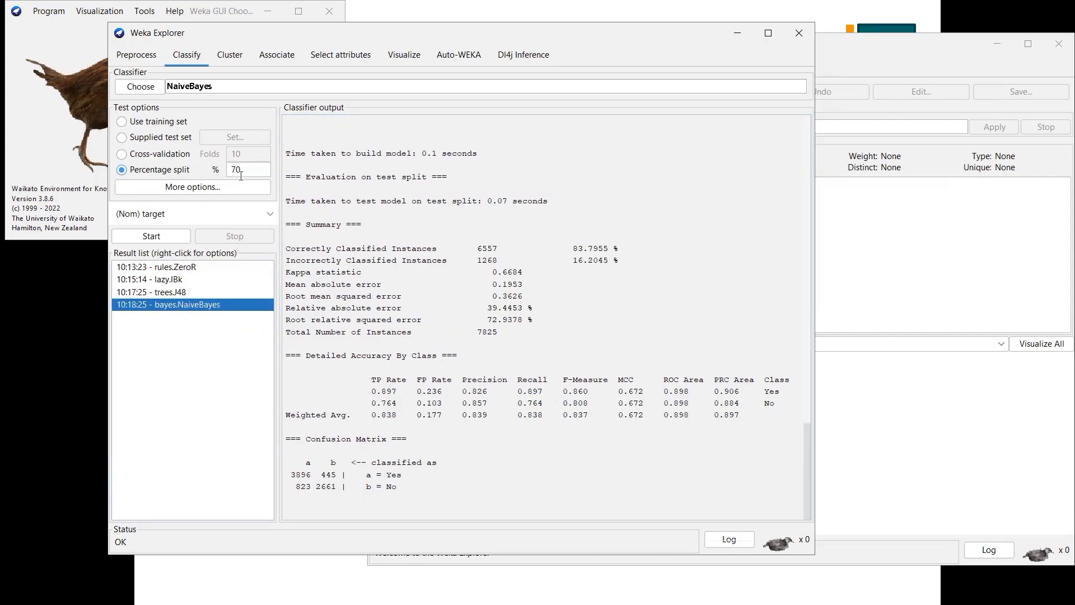
Try the cross-validation test option with 10 folds and switch back to the 70% percentage split.
left_click(122, 153)
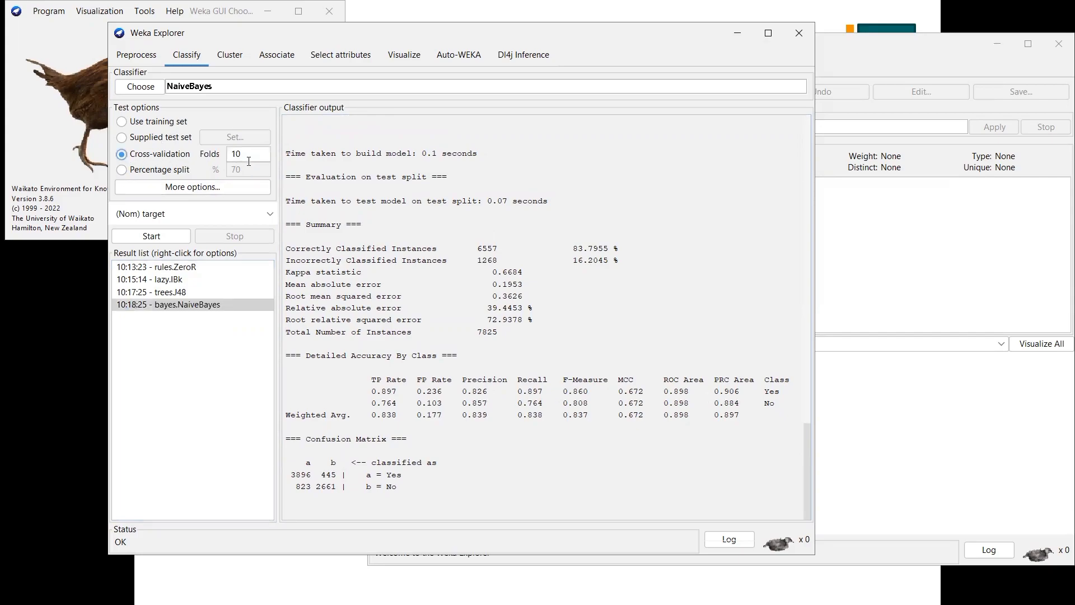
left_click_drag(247, 154, 231, 155)
left_click(260, 161)
left_click(126, 170)
left_click(246, 169)
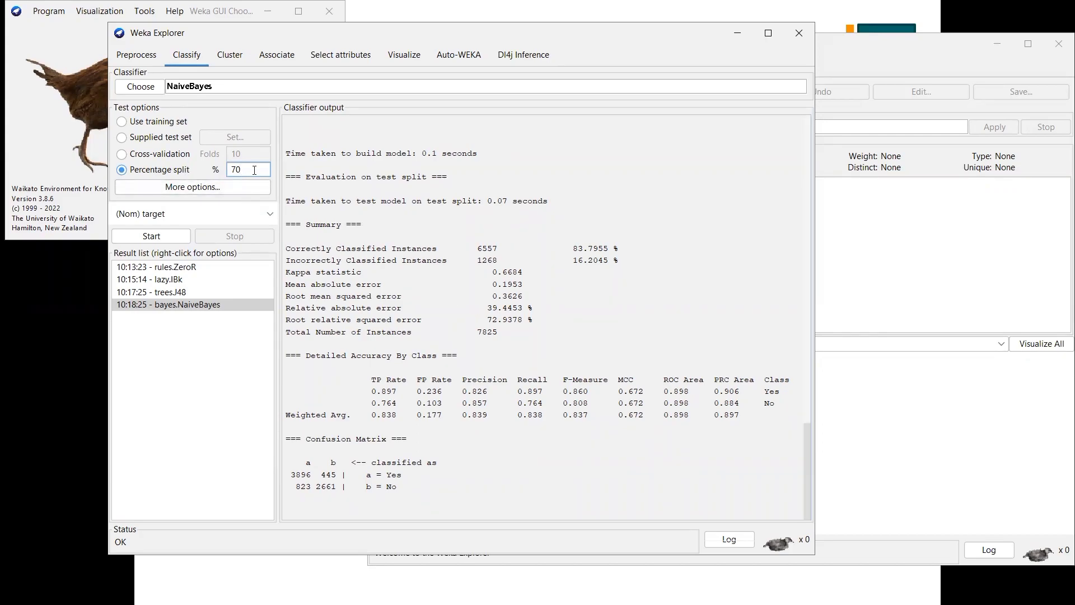
Select the supplied test set option and inspect its test instances settings without loading a file.
left_click(143, 138)
left_click(234, 138)
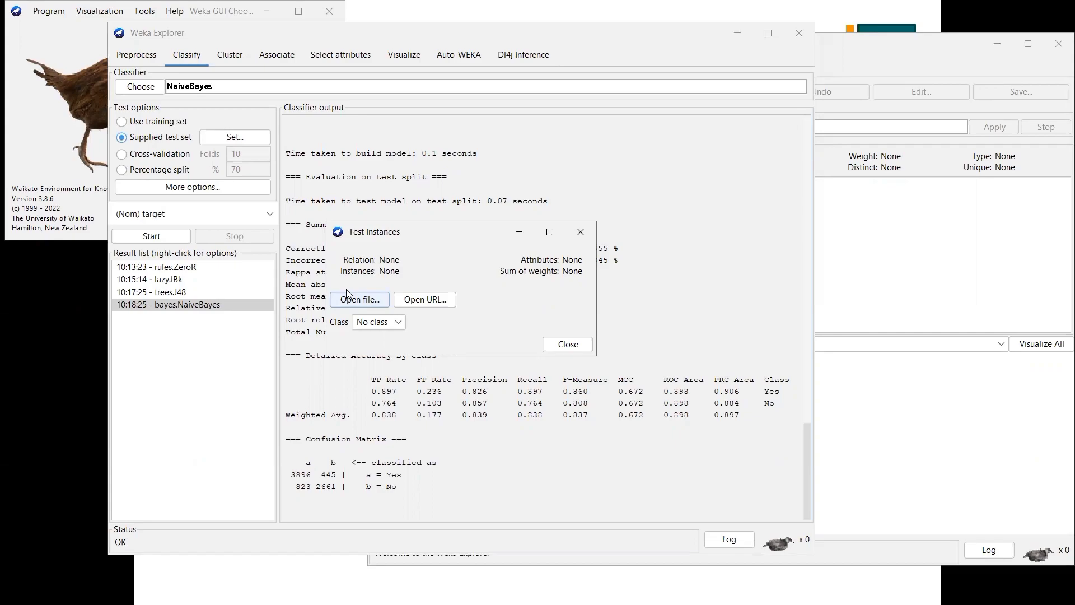
left_click(565, 345)
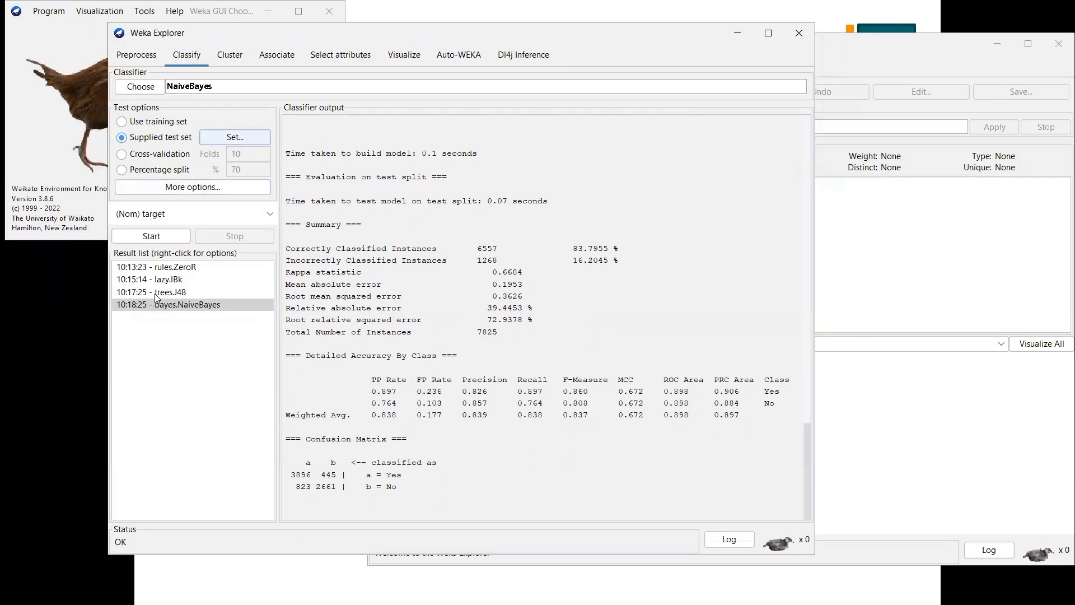
Revisit the J48 and IBk results and compare them with the NaiveBayes summary and confusion matrix.
left_click(176, 291)
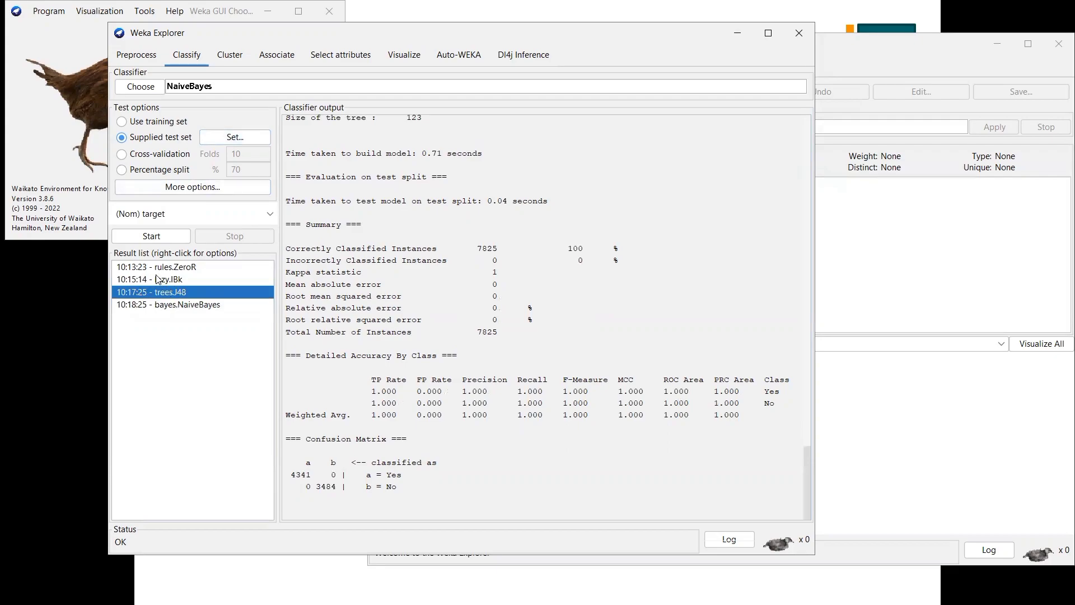
left_click(157, 279)
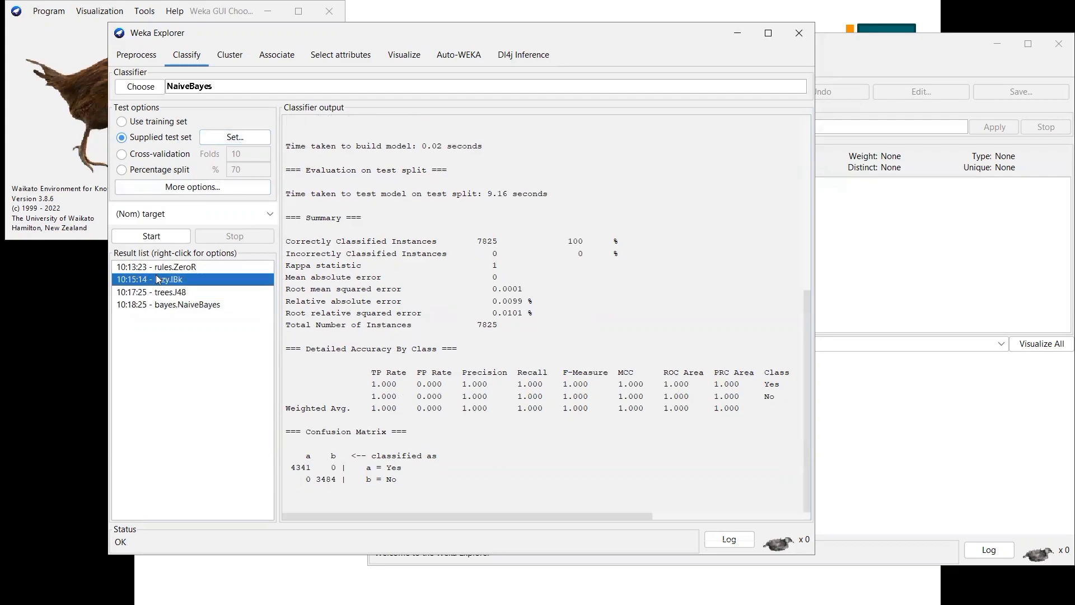
left_click(164, 307)
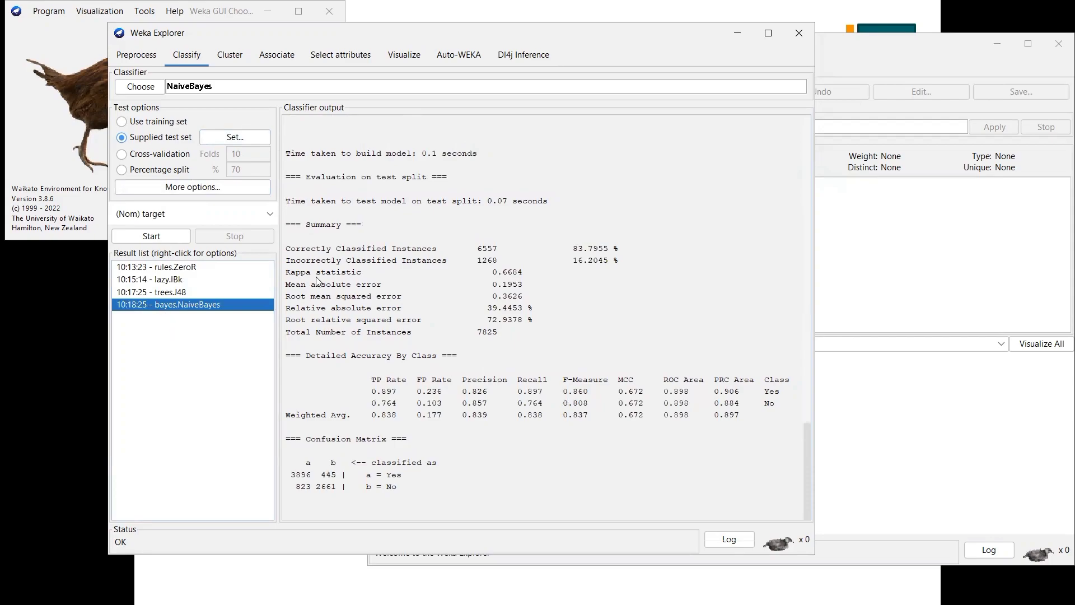